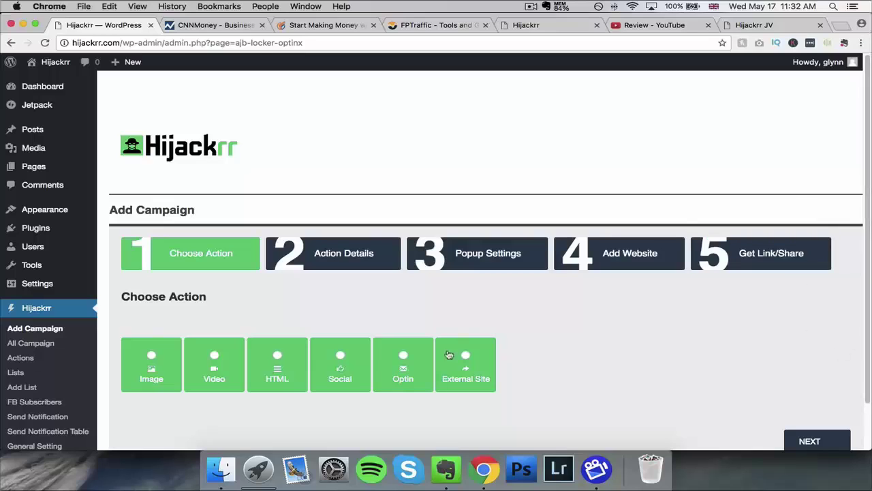
# Step: Choose External Site as the campaign action and create a new design named CNN
pyautogui.click(466, 372)
pyautogui.click(842, 447)
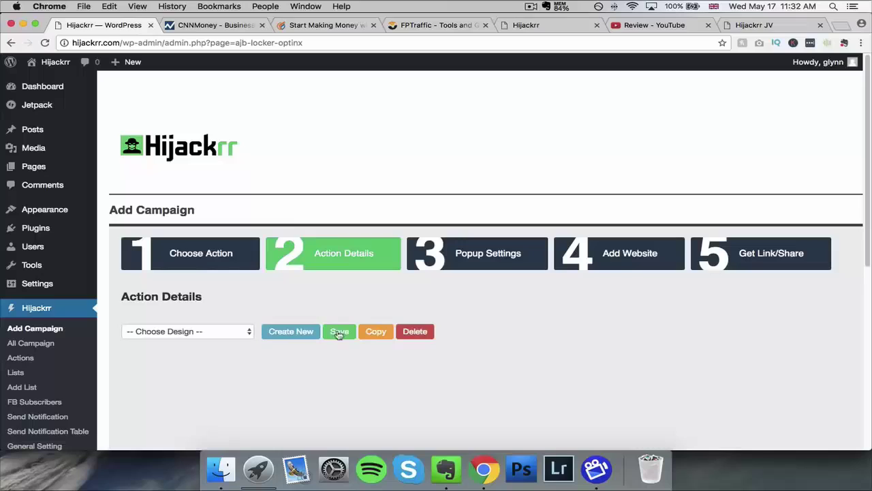
pyautogui.click(275, 333)
pyautogui.scroll(-2, 422, 348)
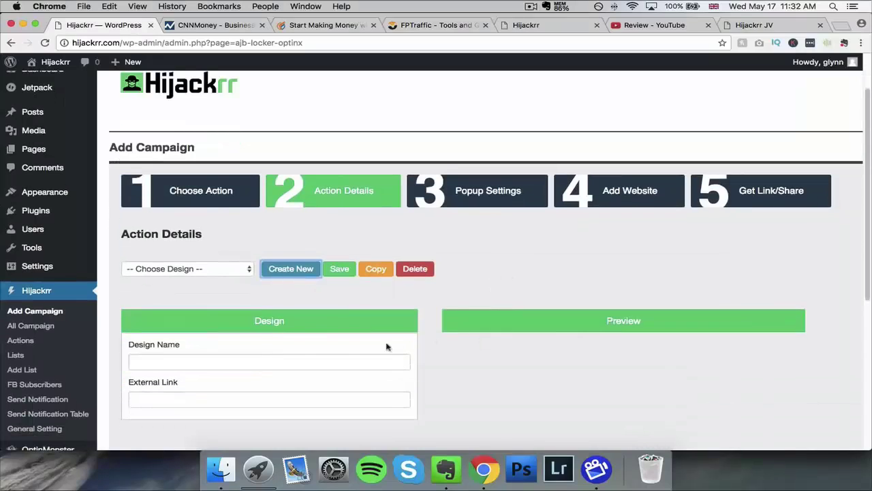
pyautogui.click(332, 357)
pyautogui.write('CNN')
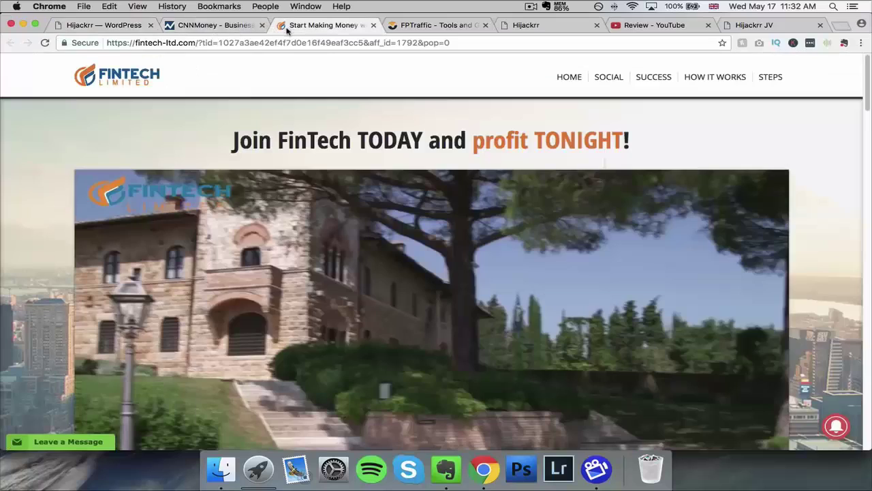
# Step: Copy the fintech-ltd.com offer page's address into the CNN design's external link and save the design
pyautogui.click(280, 25)
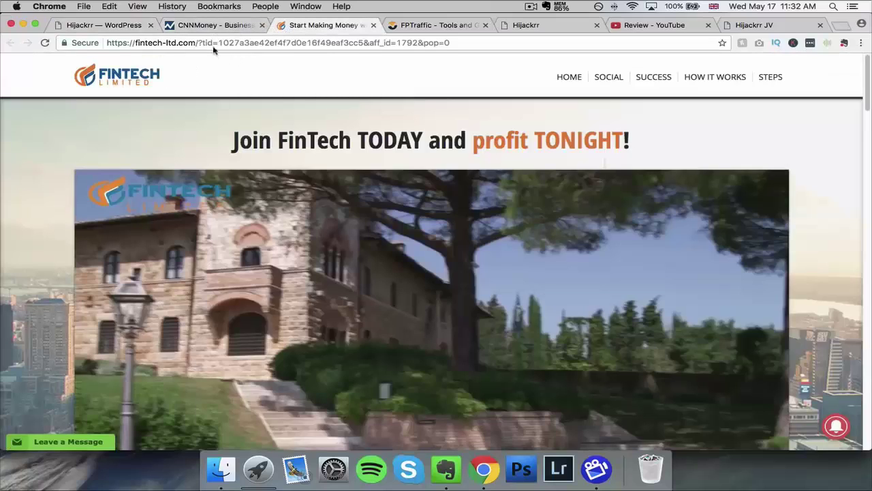
pyautogui.click(102, 25)
pyautogui.click(180, 396)
pyautogui.press('super+v')
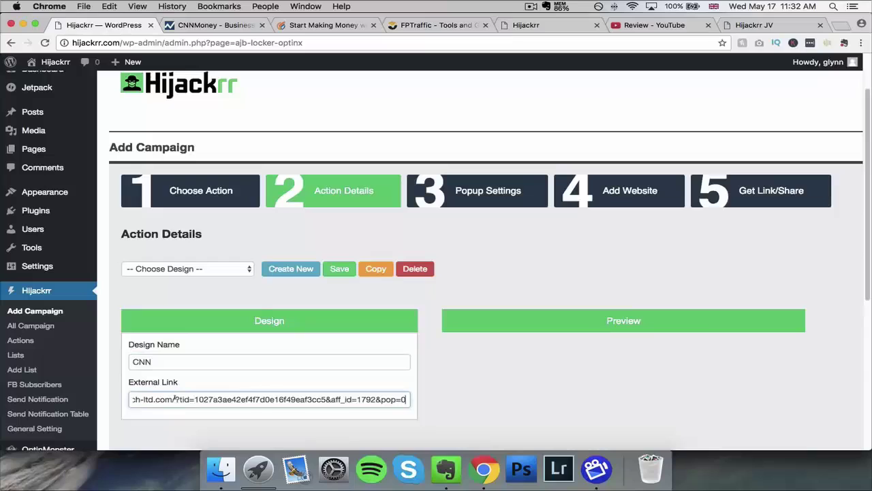
pyautogui.click(538, 370)
pyautogui.scroll(-1, 604, 380)
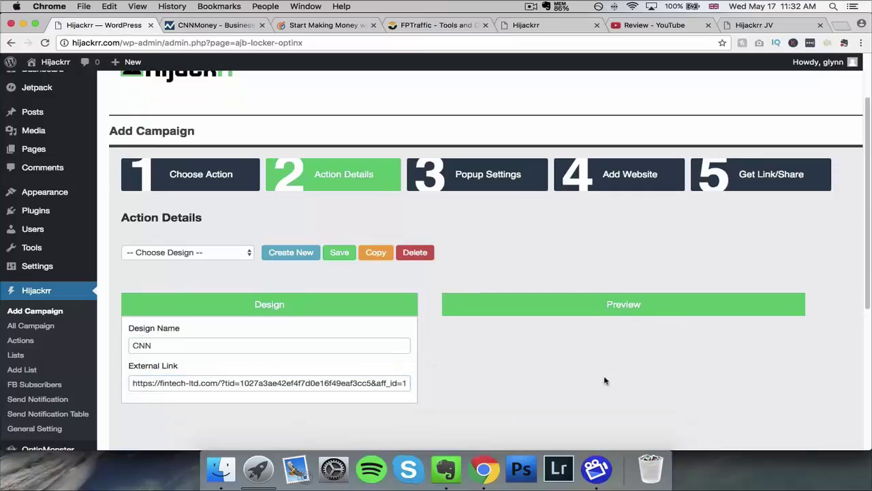
pyautogui.click(339, 253)
pyautogui.scroll(-3, 625, 351)
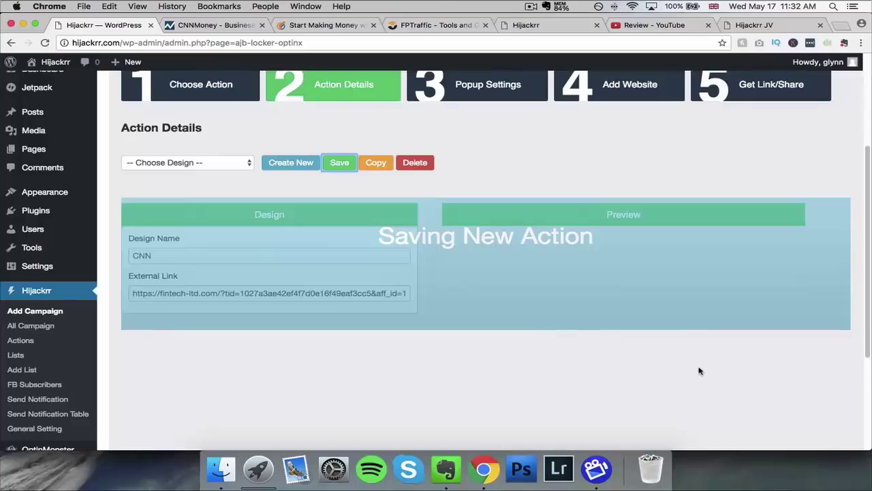
pyautogui.scroll(4, 698, 371)
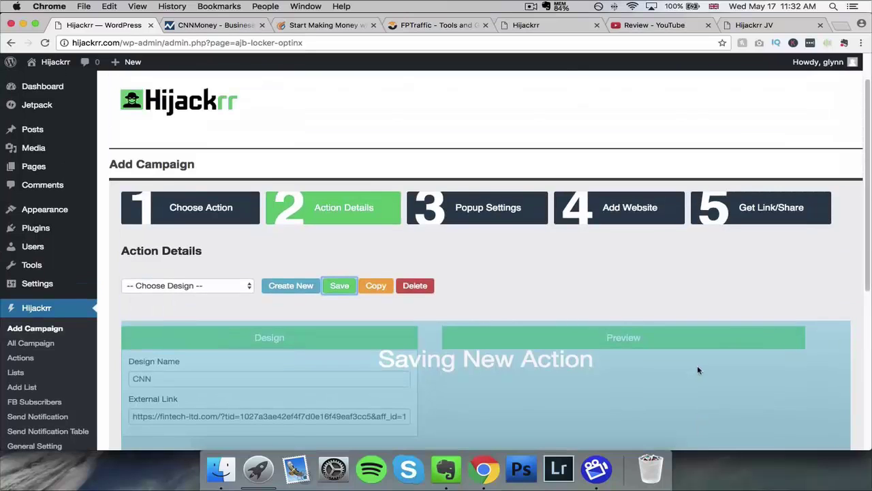
# Step: Enable Redirect on click in the popup settings and continue to the Add Website stage
pyautogui.scroll(-8, 599, 349)
pyautogui.click(810, 391)
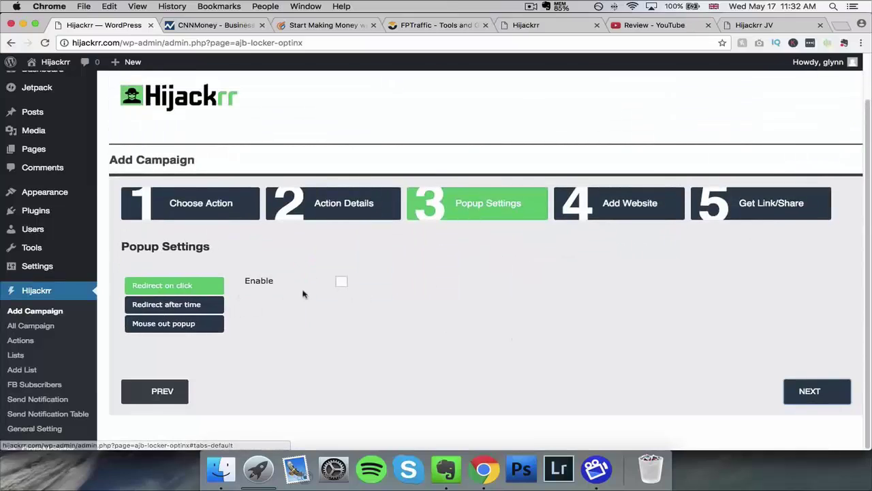
pyautogui.click(341, 282)
pyautogui.click(794, 394)
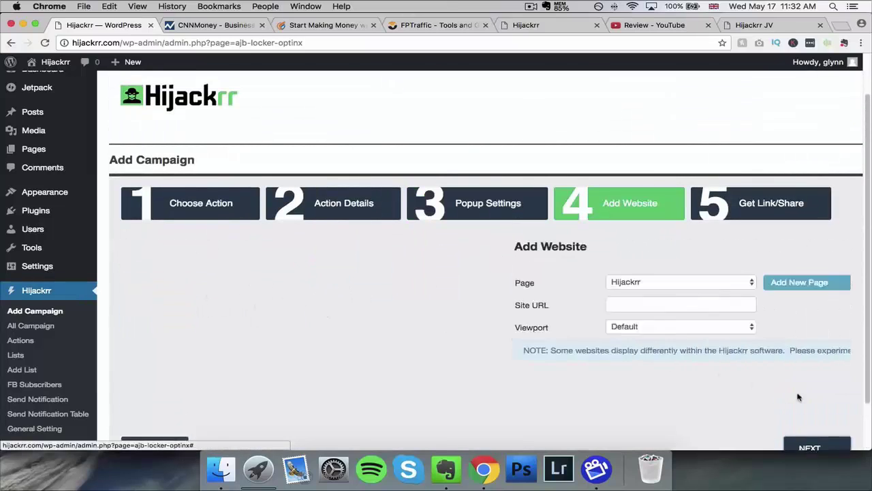
# Step: Add a new page for the campaign and title it CNN
pyautogui.click(436, 286)
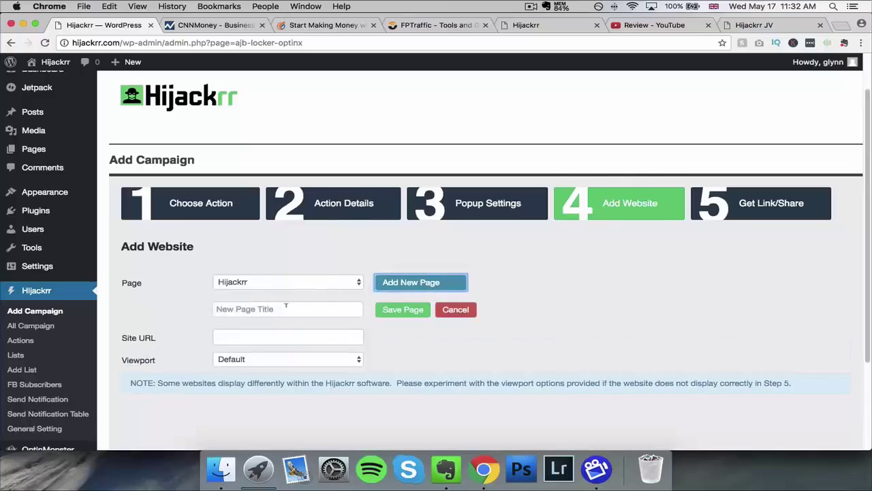
pyautogui.click(286, 308)
pyautogui.write('CNN')
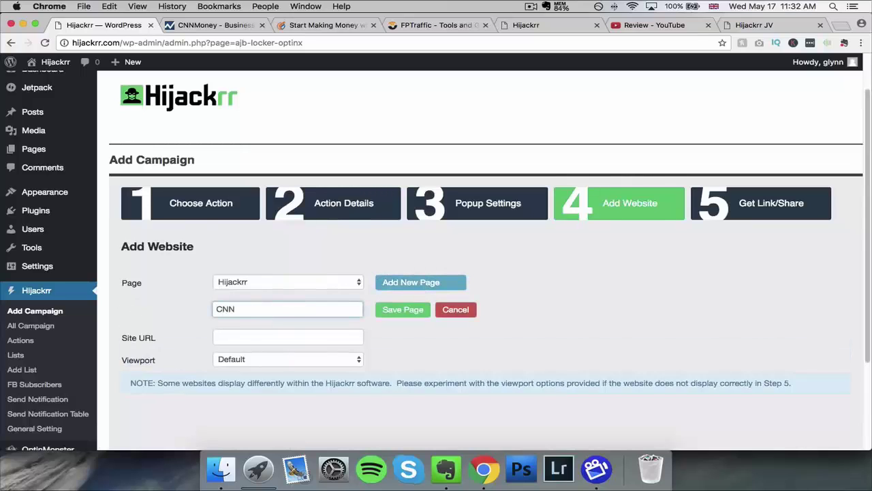
# Step: Copy the CNN Money International page's address and use it as the campaign's site URL
pyautogui.click(213, 25)
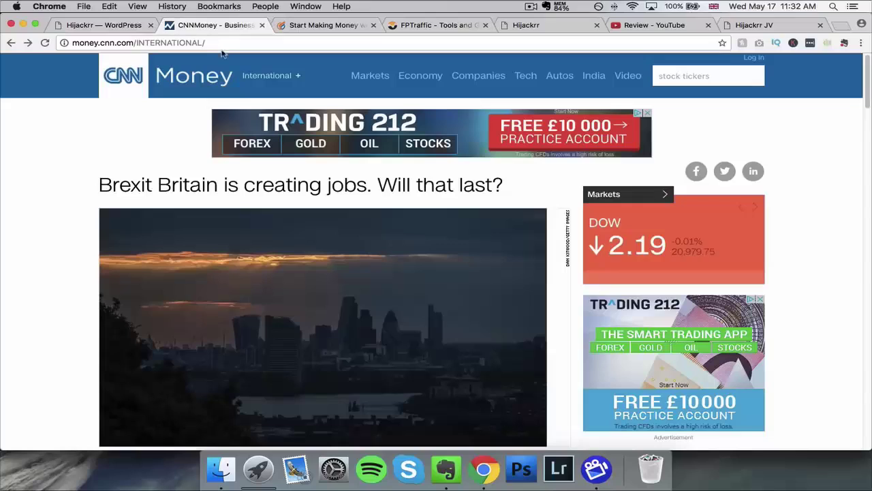
pyautogui.click(215, 41)
pyautogui.press('super+c')
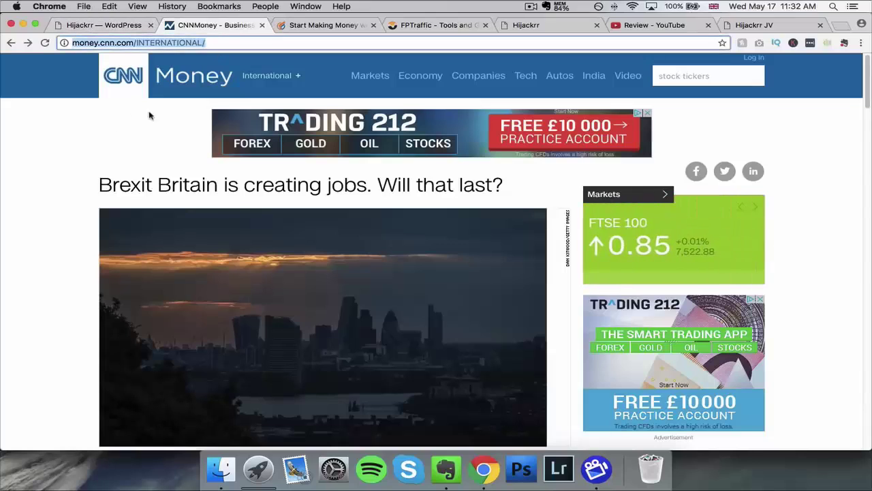
pyautogui.click(117, 29)
pyautogui.click(241, 335)
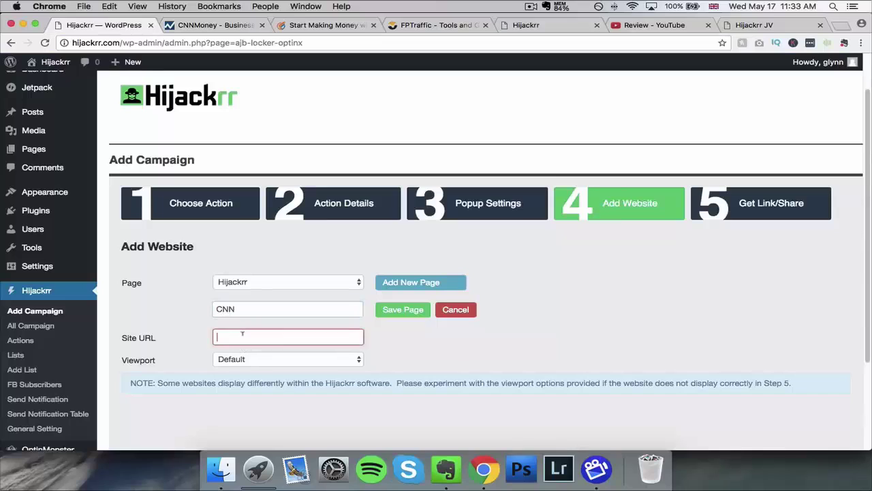
pyautogui.press('super+v')
# Step: Set the viewport to Iframe, save the CNN page and continue to the Get Link/Share stage
pyautogui.click(325, 359)
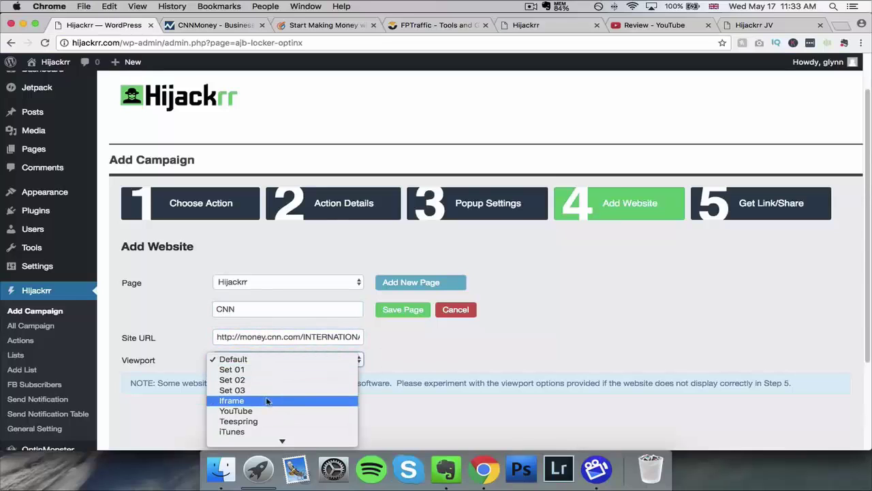
pyautogui.click(424, 348)
pyautogui.click(385, 309)
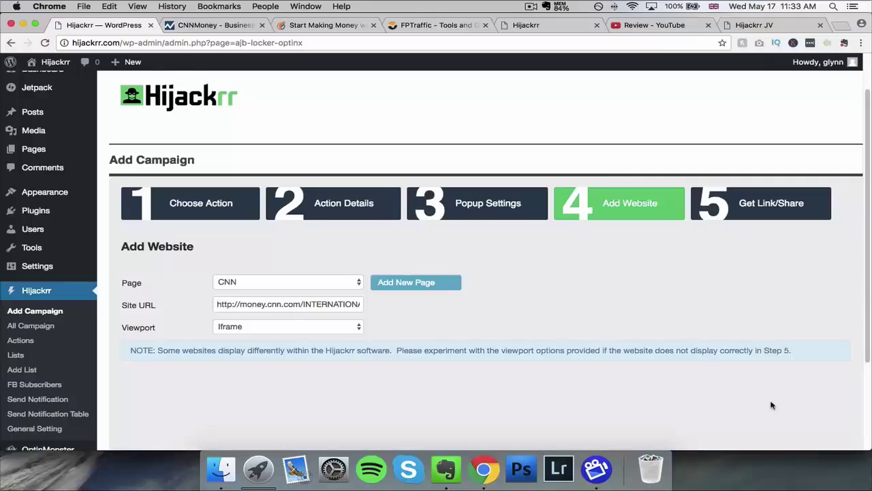
pyautogui.scroll(-2, 771, 406)
pyautogui.click(812, 394)
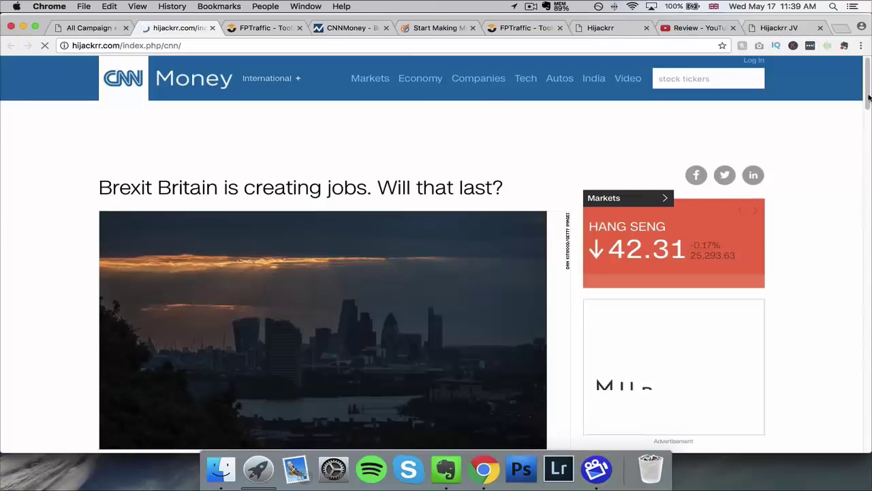
# Step: Test the redirect by opening the headline "North Korea's long history of hacking" on the campaign's CNN page
pyautogui.moveTo(868, 99); pyautogui.dragTo(864, 165)
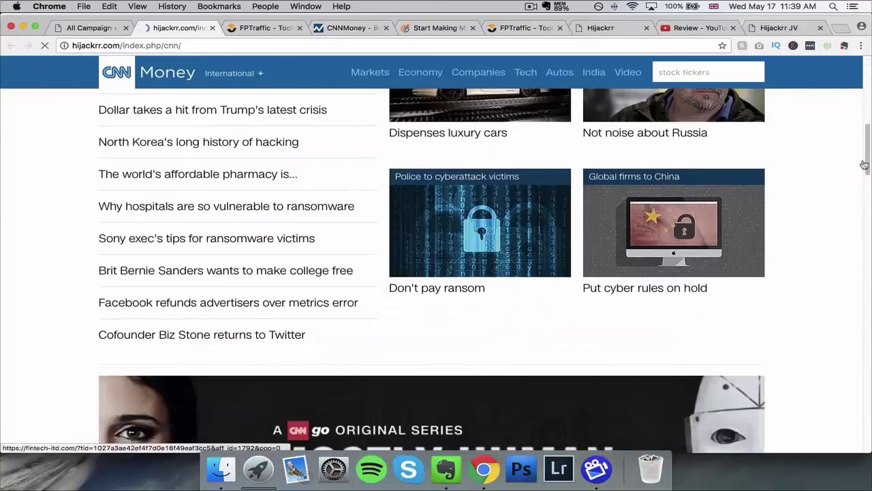
pyautogui.click(201, 144)
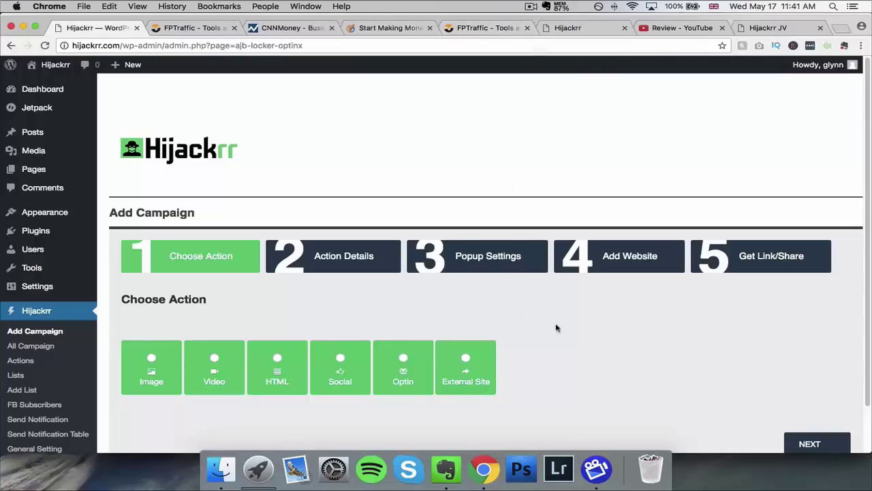
# Step: Choose External Site as the new campaign's action and create a design named CNN exit
pyautogui.click(466, 360)
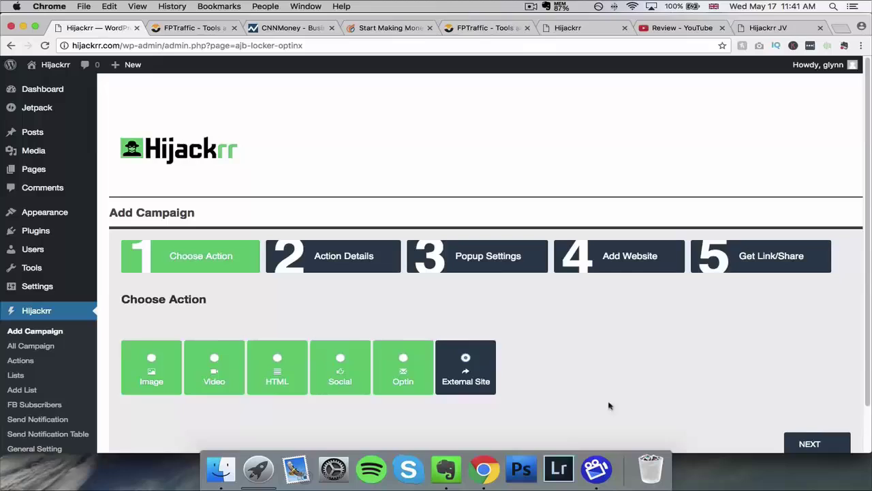
pyautogui.click(800, 436)
pyautogui.click(293, 334)
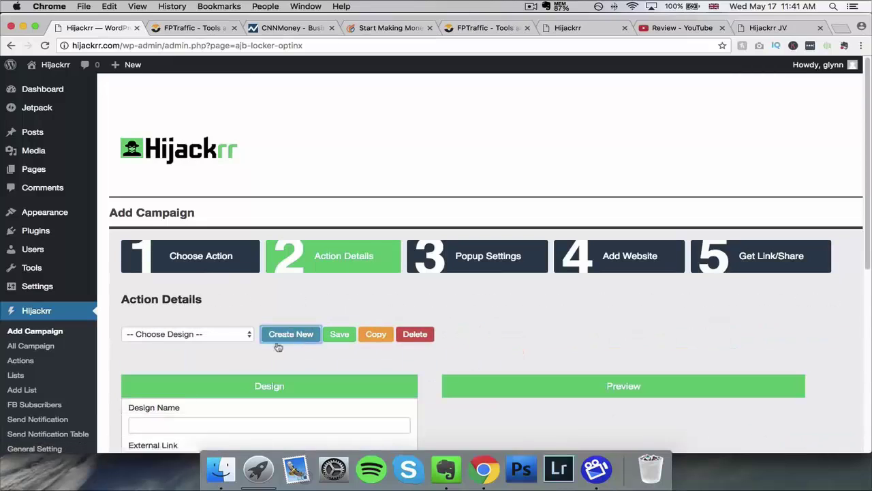
pyautogui.click(171, 425)
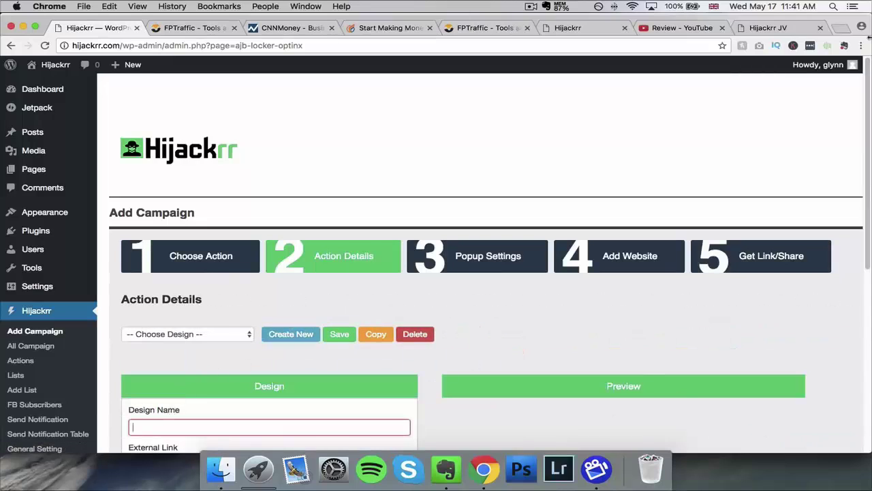
pyautogui.write('CNN exit')
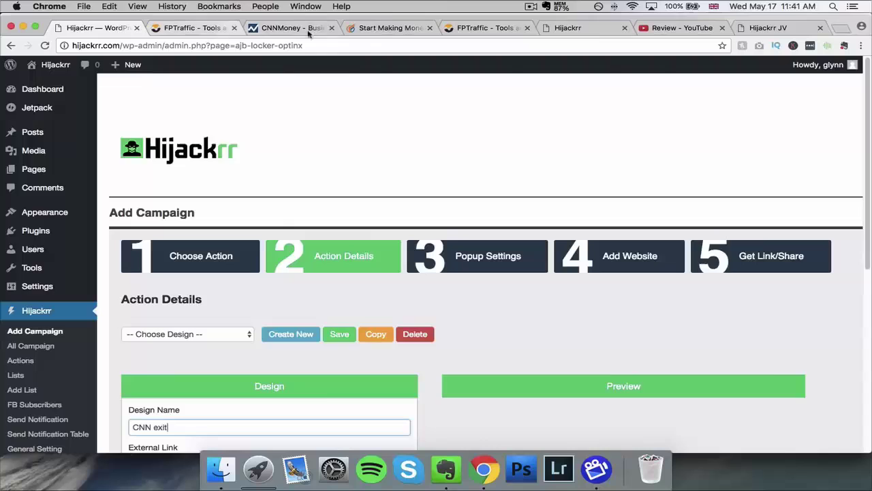
# Step: Set the CNN exit design's external link to the fintech-ltd.com offer page's address and save the design
pyautogui.click(383, 28)
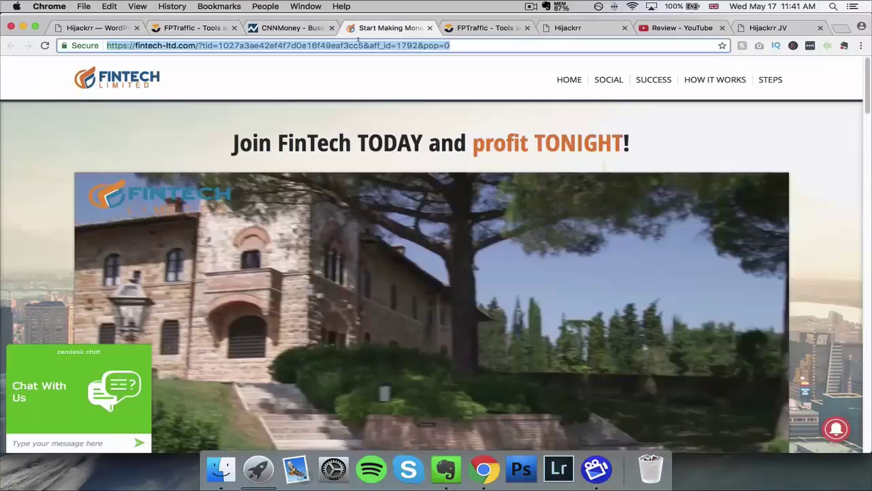
pyautogui.click(109, 28)
pyautogui.scroll(-5, 198, 222)
pyautogui.click(173, 186)
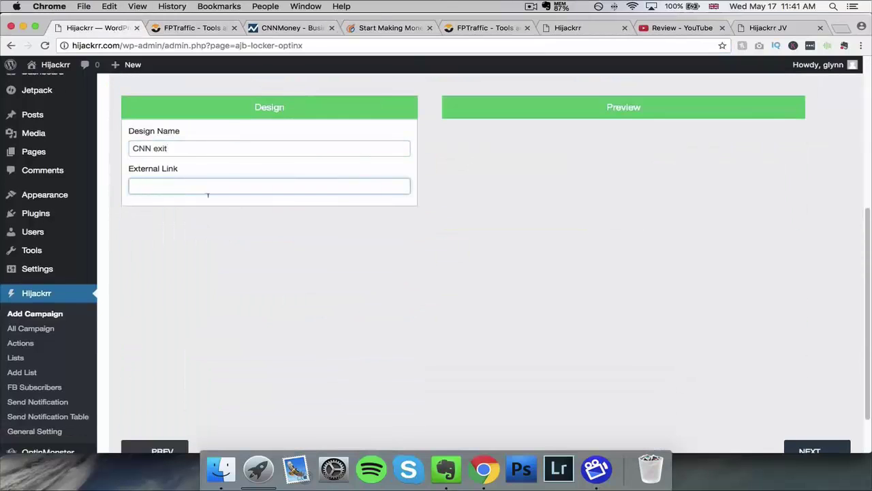
pyautogui.press('cmd+v')
pyautogui.click(809, 452)
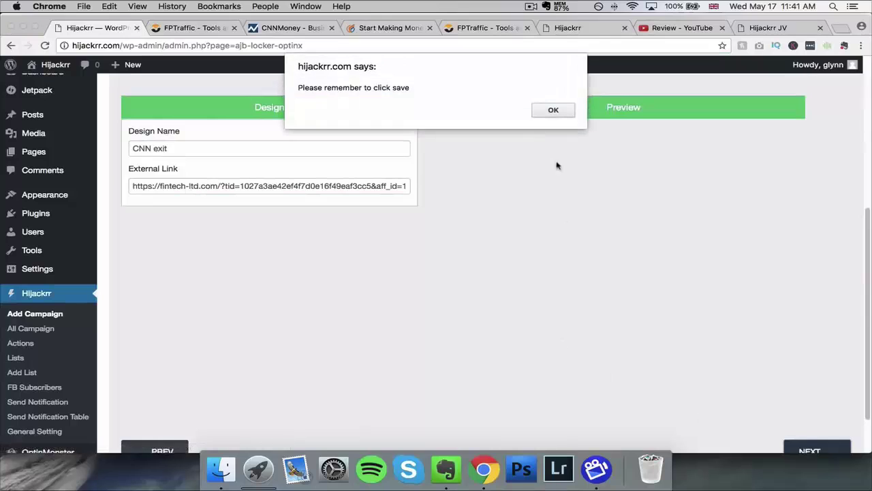
pyautogui.click(559, 117)
pyautogui.scroll(3, 514, 171)
pyautogui.click(339, 151)
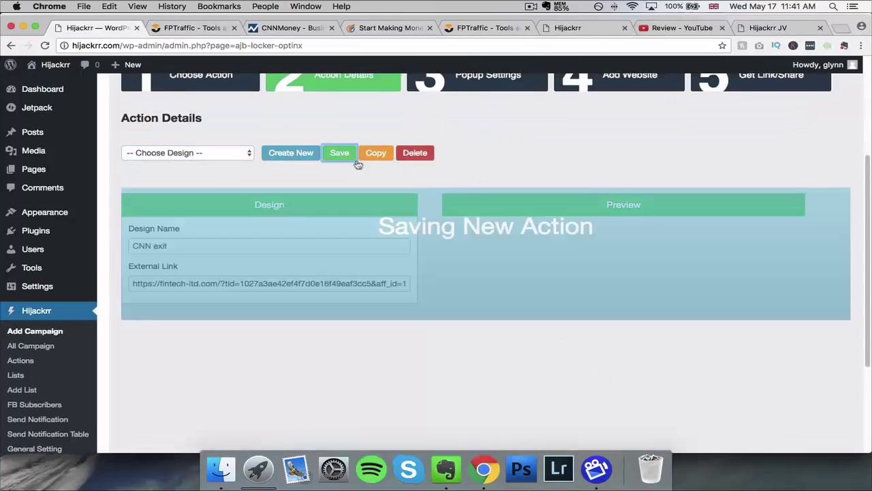
# Step: Enable Mouse out popup in the popup settings and continue to the Add Website stage
pyautogui.scroll(-3, 691, 360)
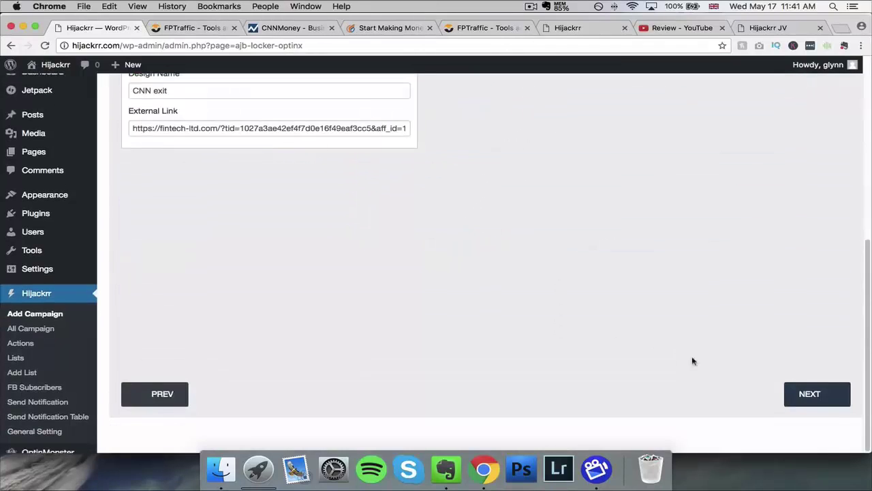
pyautogui.click(810, 393)
pyautogui.click(204, 321)
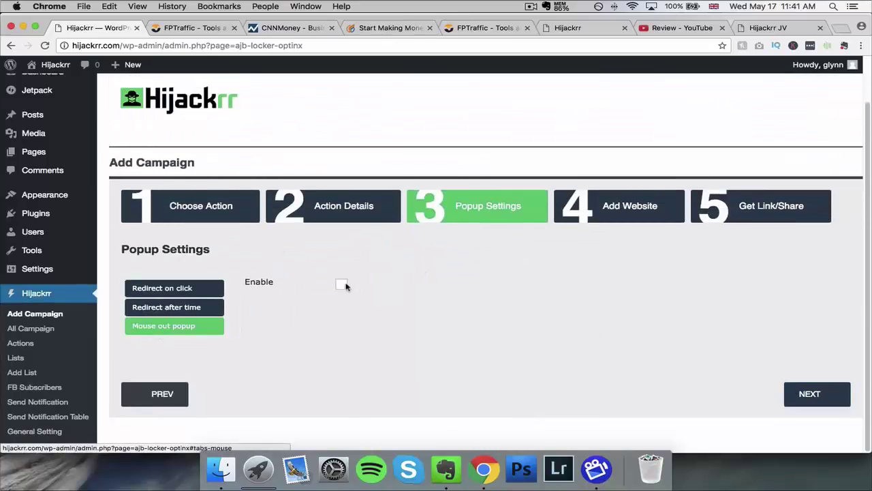
pyautogui.click(342, 285)
pyautogui.click(813, 399)
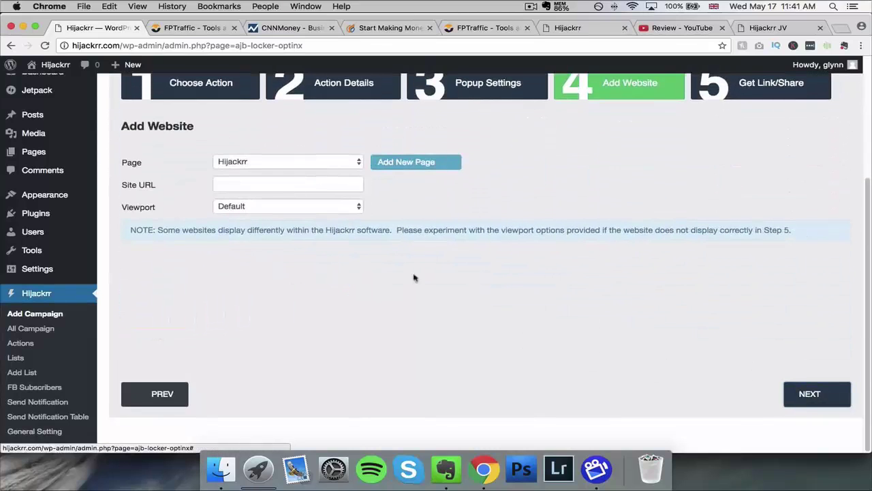
# Step: Copy the CNN Money page's address and return to the campaign form
pyautogui.click(282, 28)
pyautogui.click(208, 44)
pyautogui.click(103, 31)
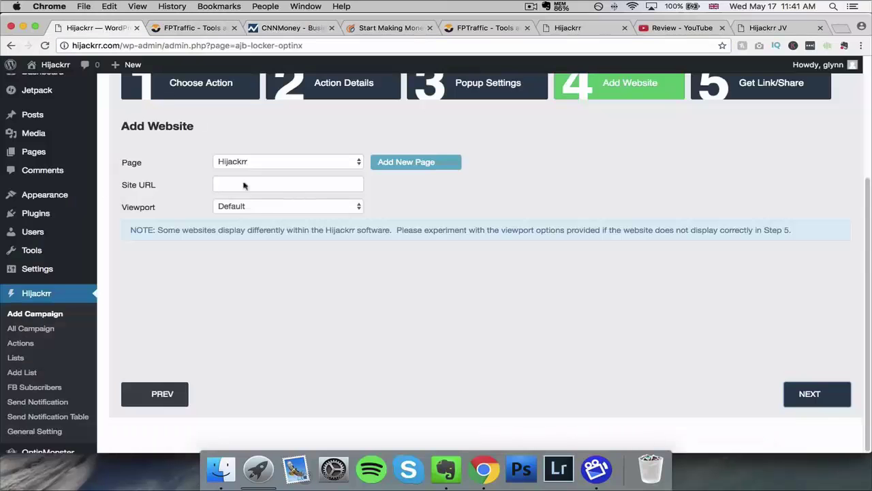
# Step: Add a new page for the campaign and title it CNN exit
pyautogui.click(378, 165)
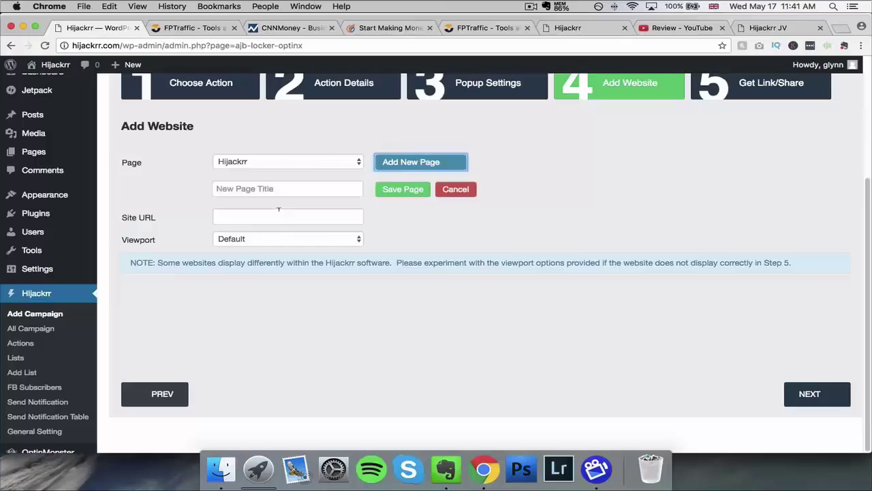
pyautogui.write('CNN')
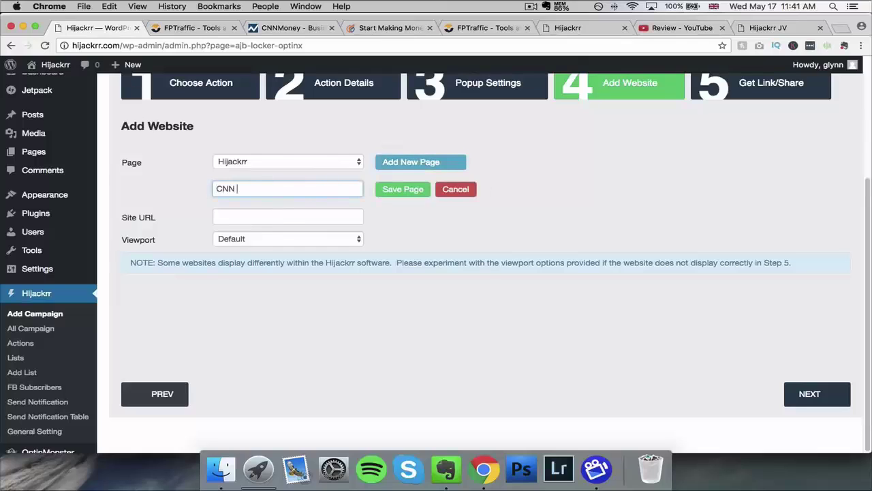
pyautogui.write(' exit')
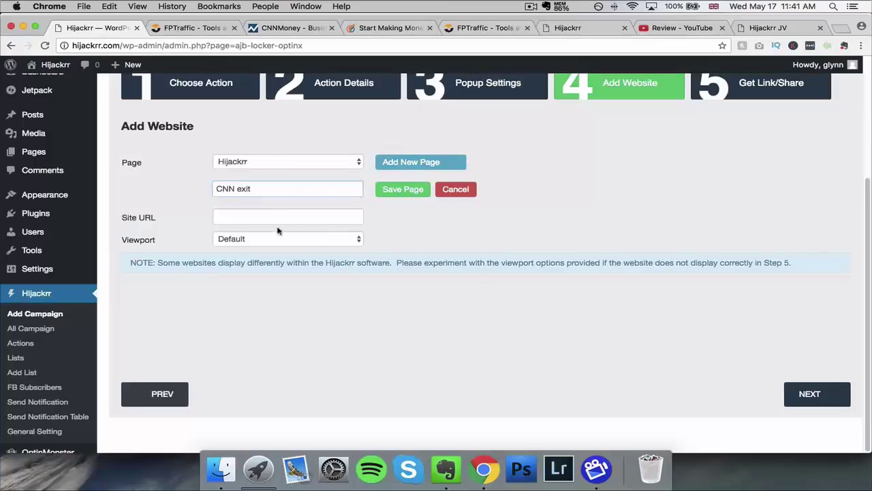
# Step: Set the CNN exit page's site URL to the copied CNN Money address with the Iframe viewport, save it and continue to Get Link/Share
pyautogui.click(275, 217)
pyautogui.press('super+v')
pyautogui.click(272, 238)
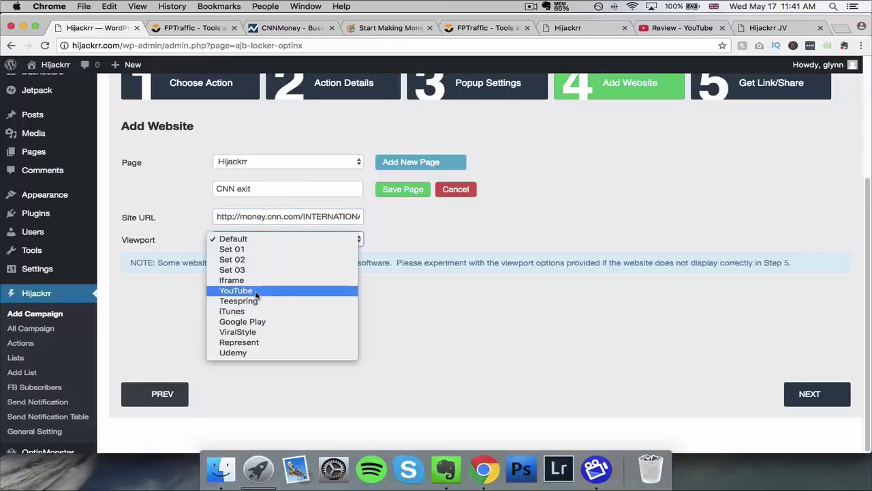
pyautogui.click(259, 280)
pyautogui.click(408, 191)
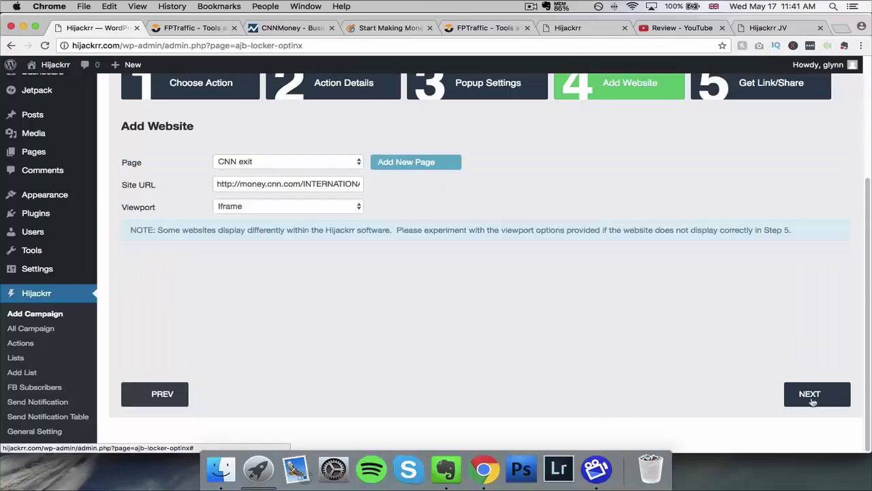
pyautogui.click(809, 399)
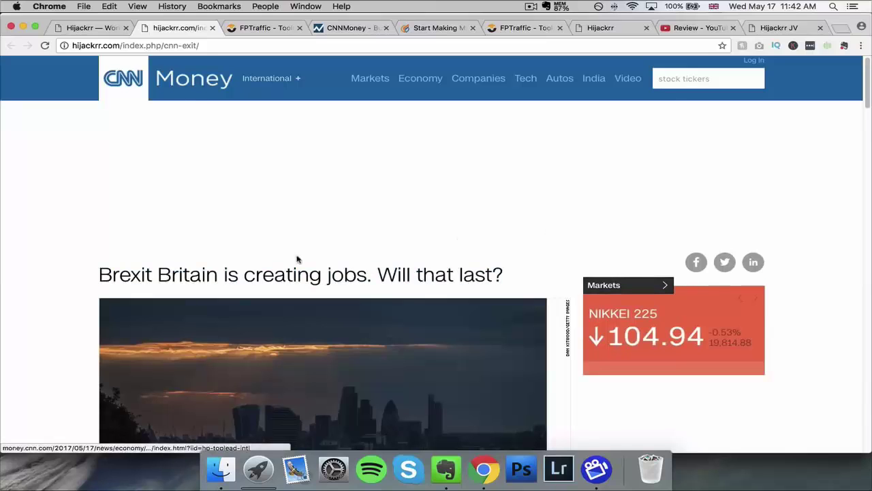
# Step: Test the mouse-out redirect on the CNN exit page preview and close the preview
pyautogui.scroll(-5, 348, 264)
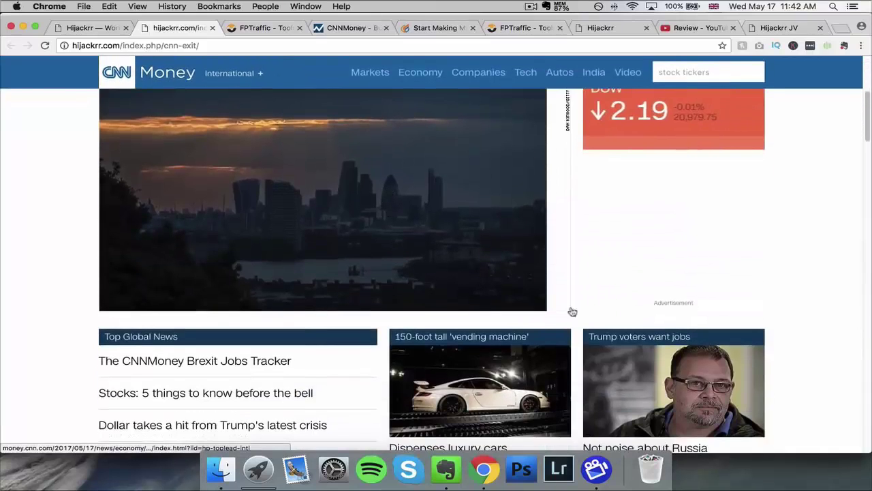
pyautogui.moveTo(310, 55)
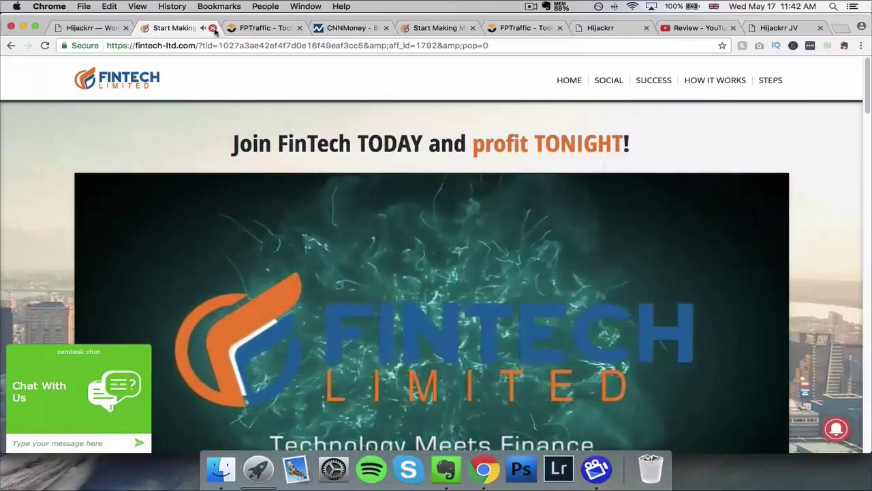
pyautogui.click(213, 29)
pyautogui.click(526, 169)
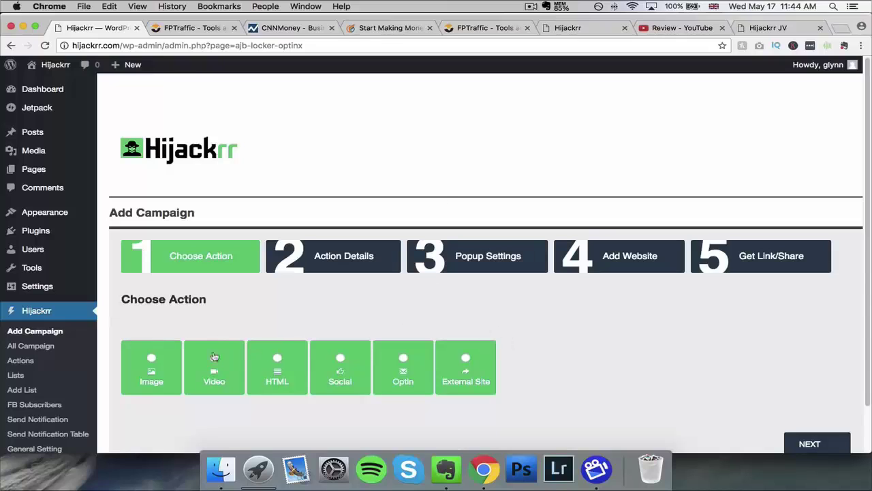
# Step: Choose the Video action for a new campaign and create a design named HJ video example, opening its main content settings
pyautogui.click(214, 356)
pyautogui.click(809, 447)
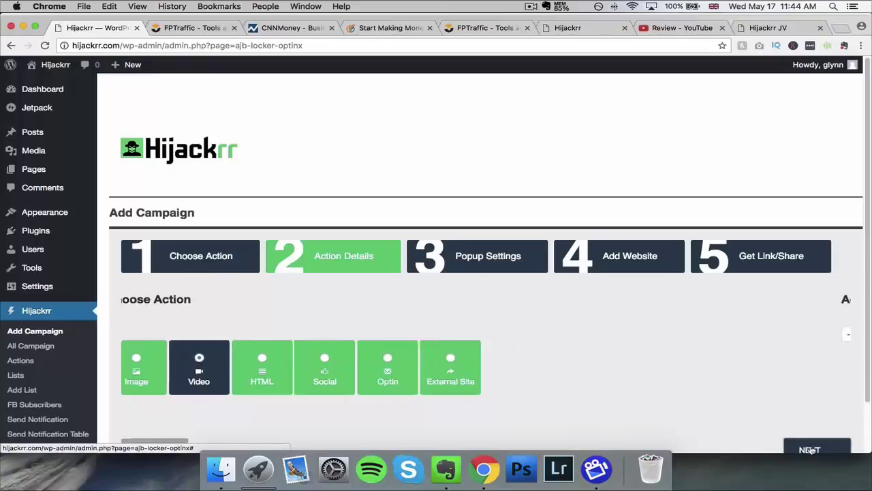
pyautogui.click(293, 333)
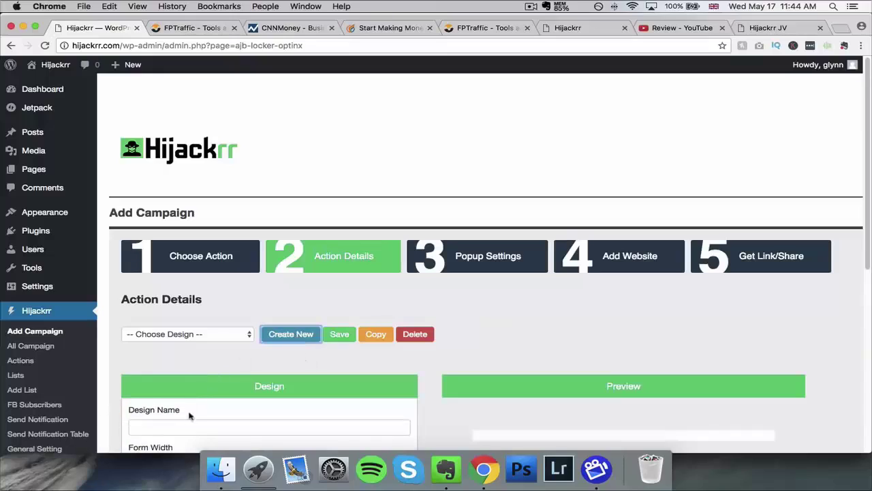
pyautogui.write('HJ video example')
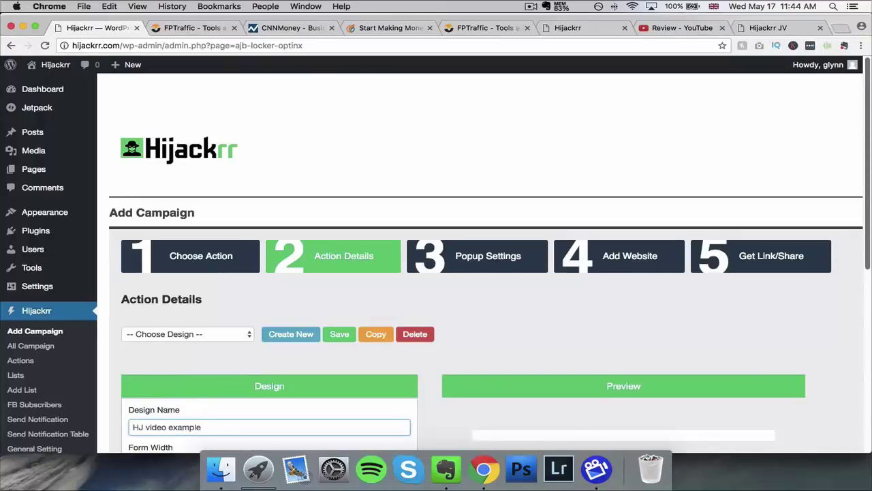
pyautogui.scroll(-3, 843, 355)
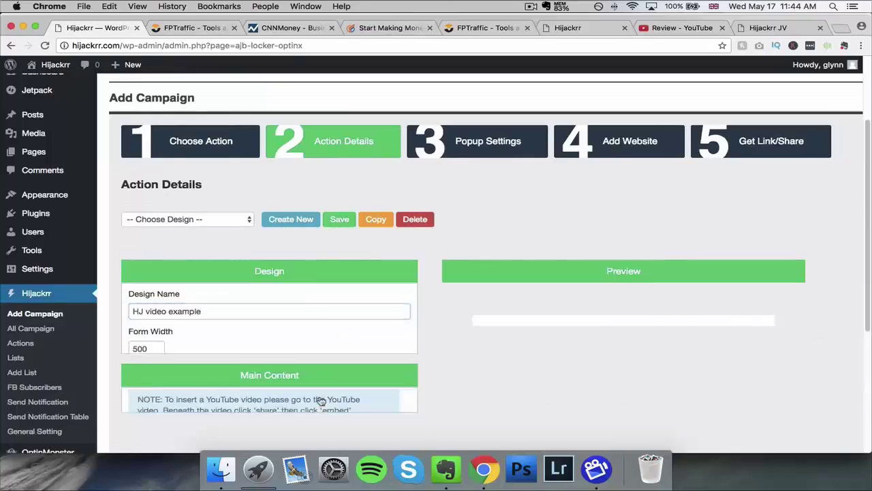
pyautogui.scroll(-2, 615, 227)
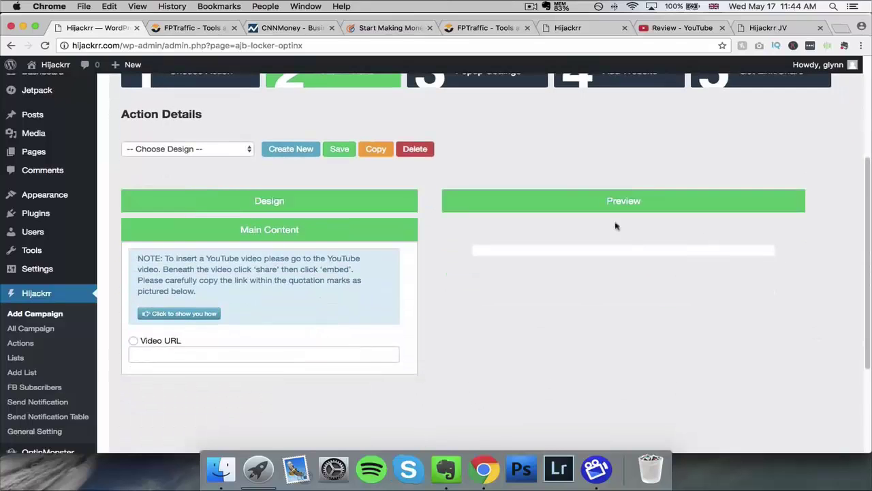
# Step: Copy the embed address of the Review video on YouTube from within the quotation marks of its embed code
pyautogui.click(672, 29)
pyautogui.scroll(-3, 146, 381)
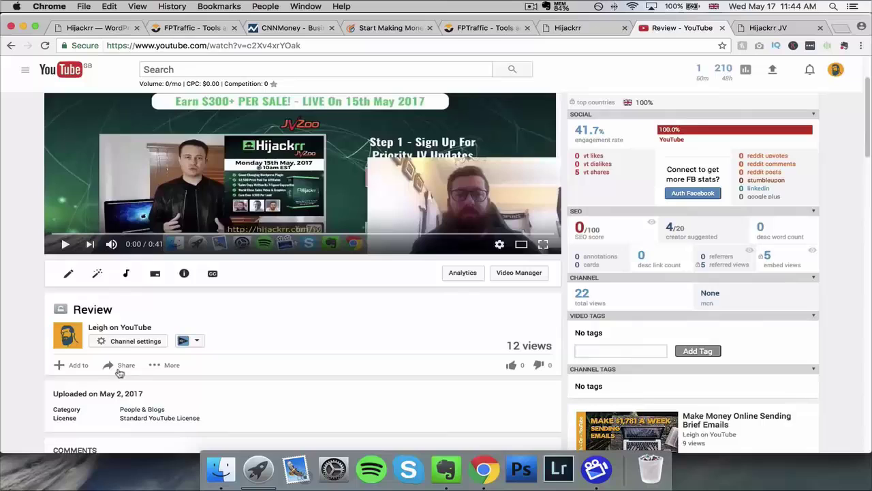
pyautogui.click(124, 365)
pyautogui.scroll(-2, 126, 361)
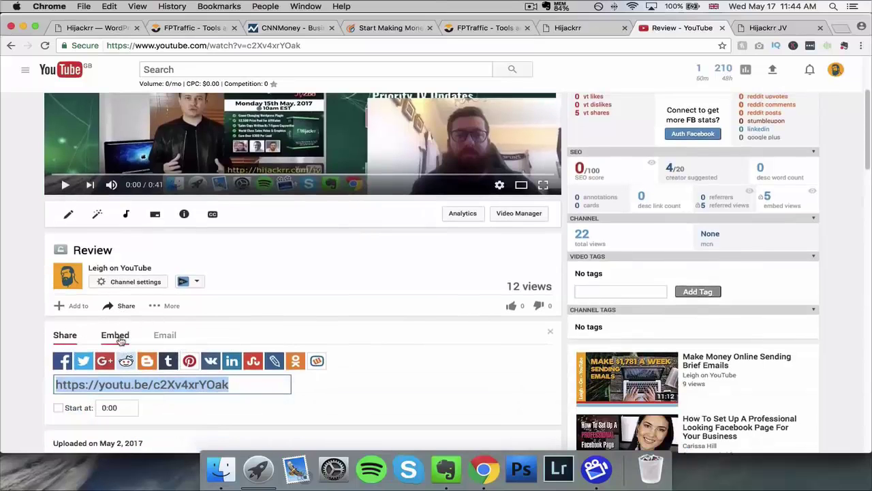
pyautogui.click(123, 338)
pyautogui.click(218, 361)
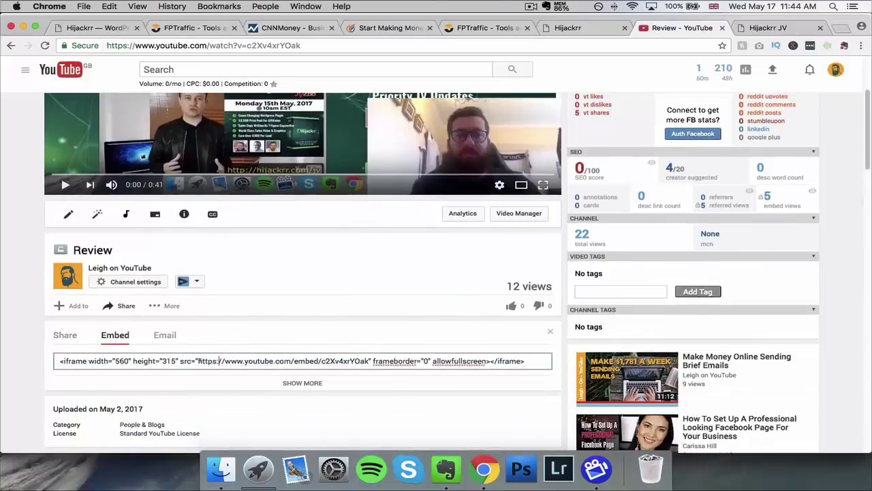
pyautogui.moveTo(212, 359); pyautogui.dragTo(357, 361)
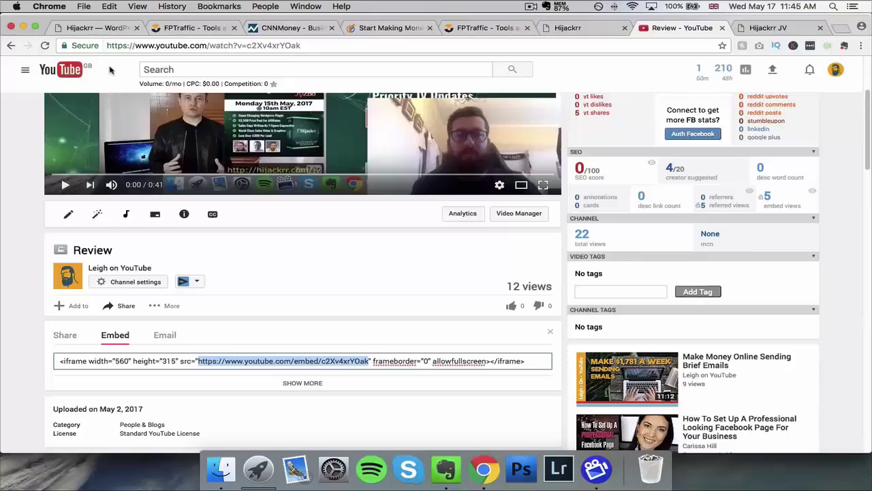
pyautogui.click(95, 28)
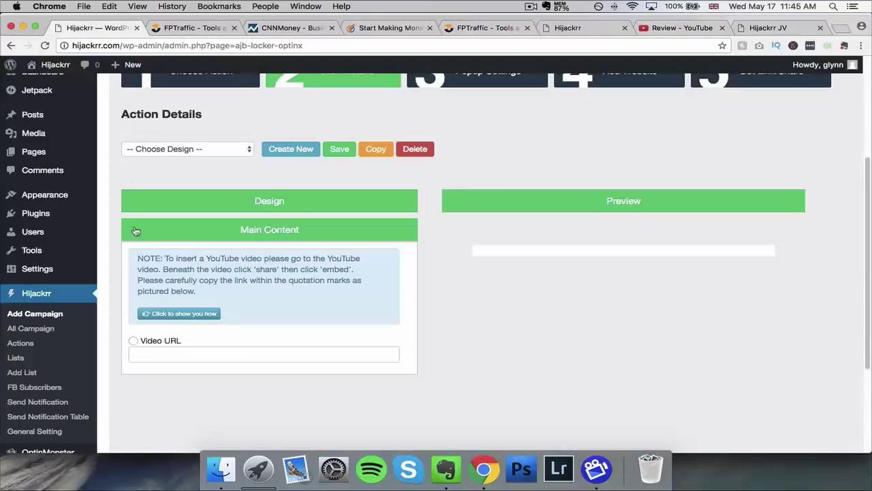
pyautogui.click(133, 341)
pyautogui.click(163, 352)
pyautogui.write('https://www.youtube.com/embed/c2Xv4xrYOak')
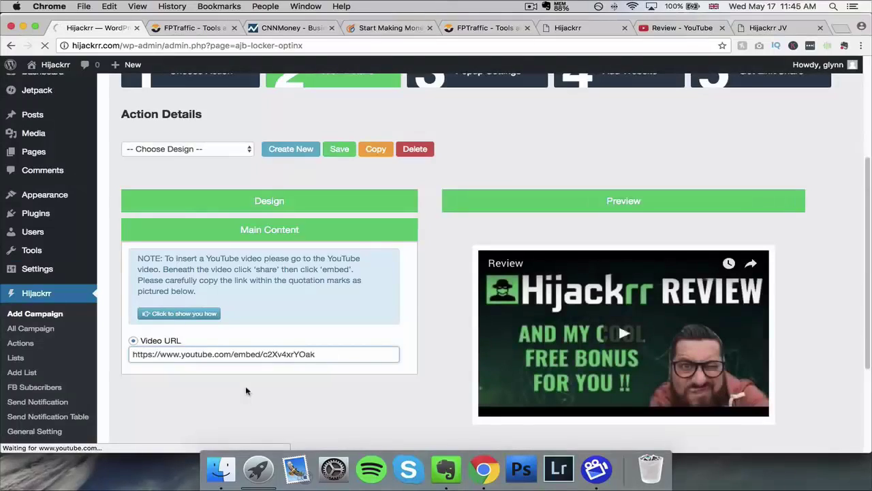
pyautogui.click(339, 151)
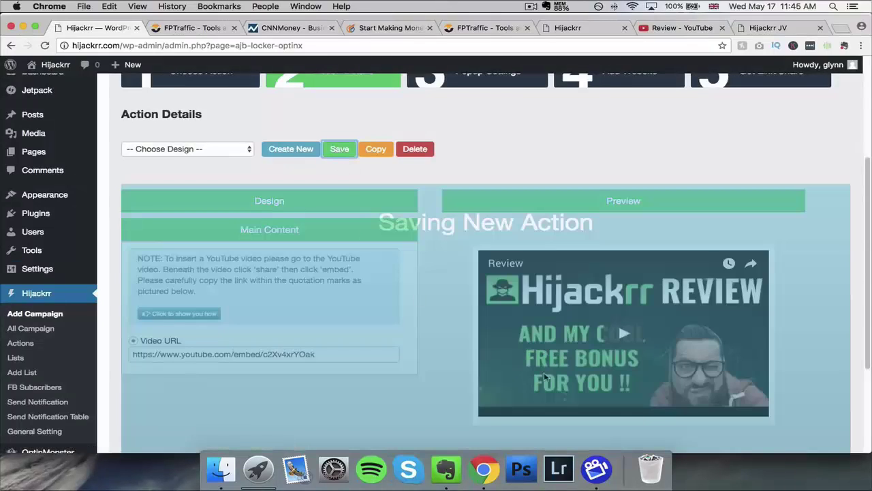
# Step: Enable Delay Popup with a 1-second delay in the popup settings and continue to the Add Website stage
pyautogui.scroll(-3, 601, 384)
pyautogui.click(783, 392)
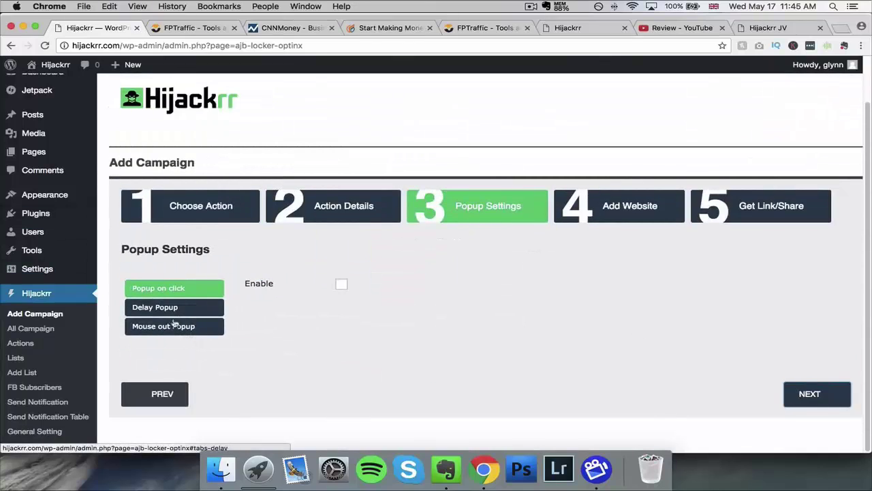
pyautogui.click(164, 310)
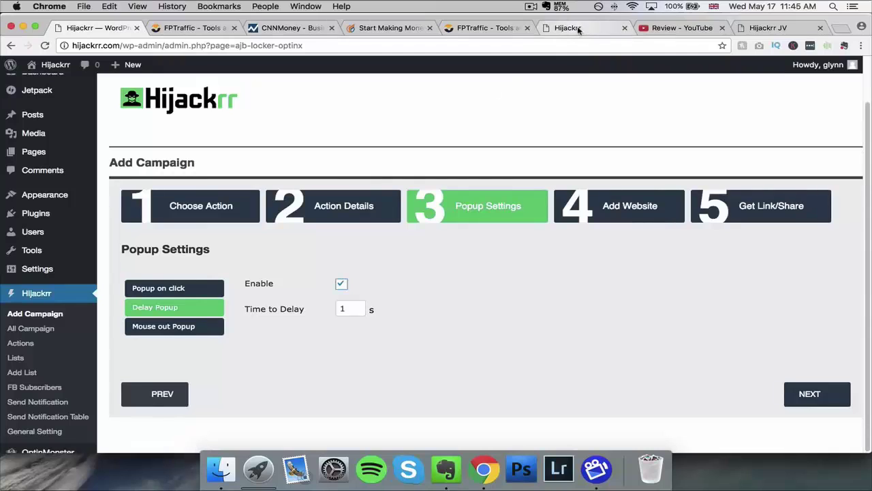
pyautogui.click(798, 392)
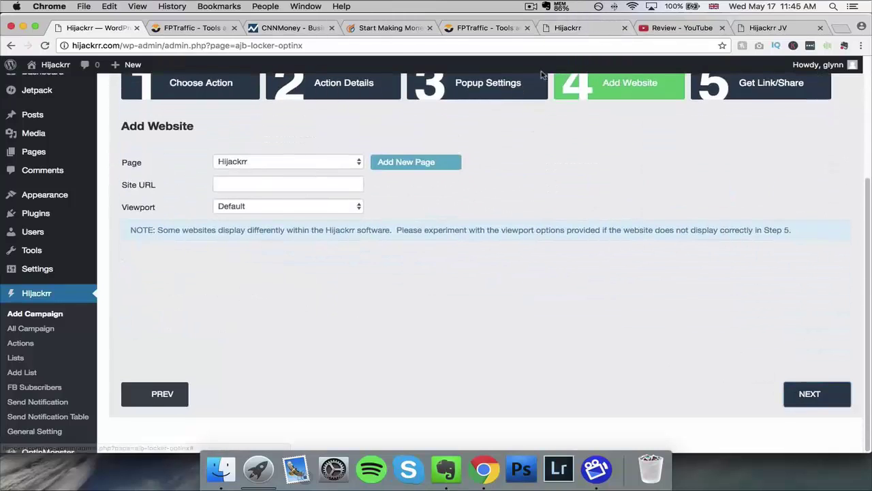
pyautogui.click(567, 28)
pyautogui.click(233, 41)
pyautogui.press('super+c')
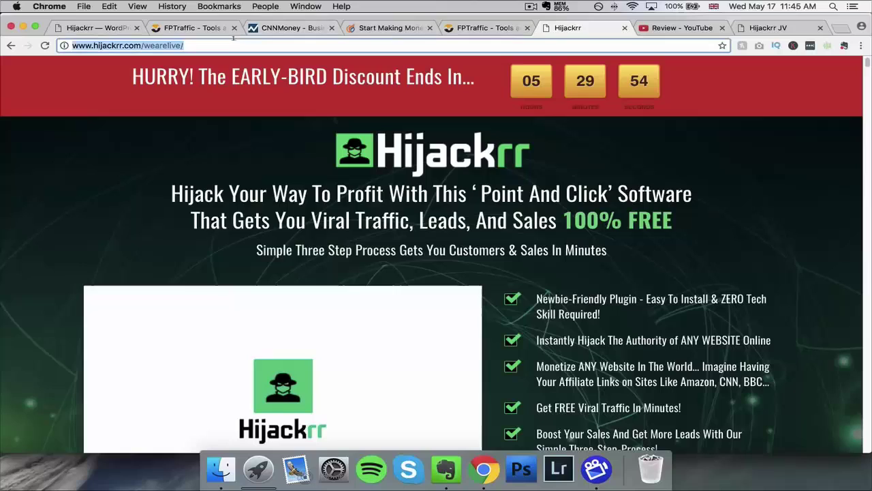
pyautogui.click(83, 28)
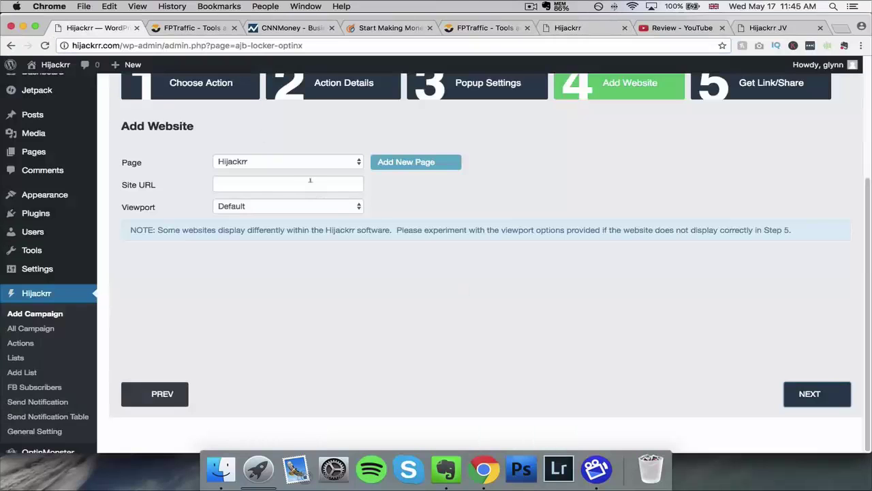
pyautogui.click(416, 162)
pyautogui.click(259, 188)
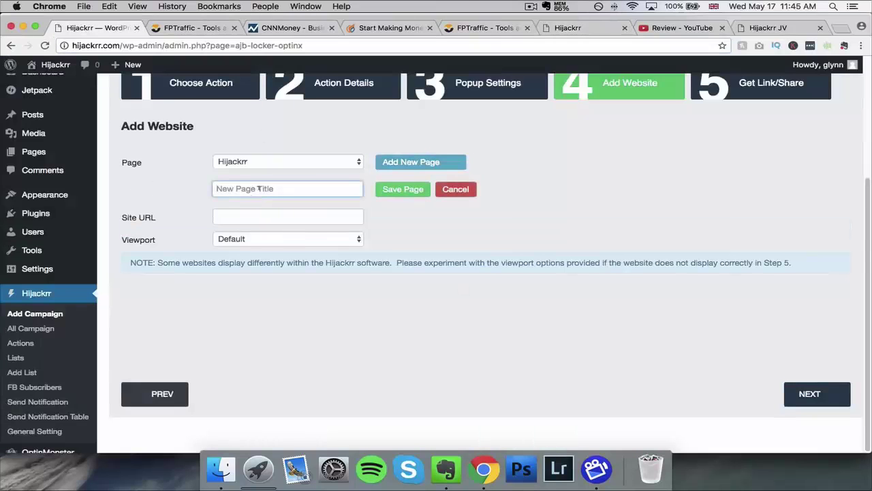
pyautogui.write('Hij')
pyautogui.click(245, 214)
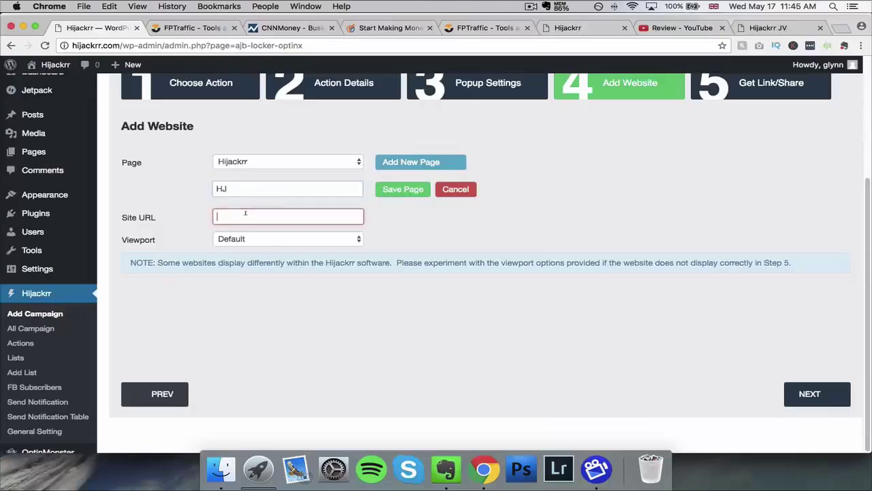
pyautogui.press('super+v')
pyautogui.click(263, 190)
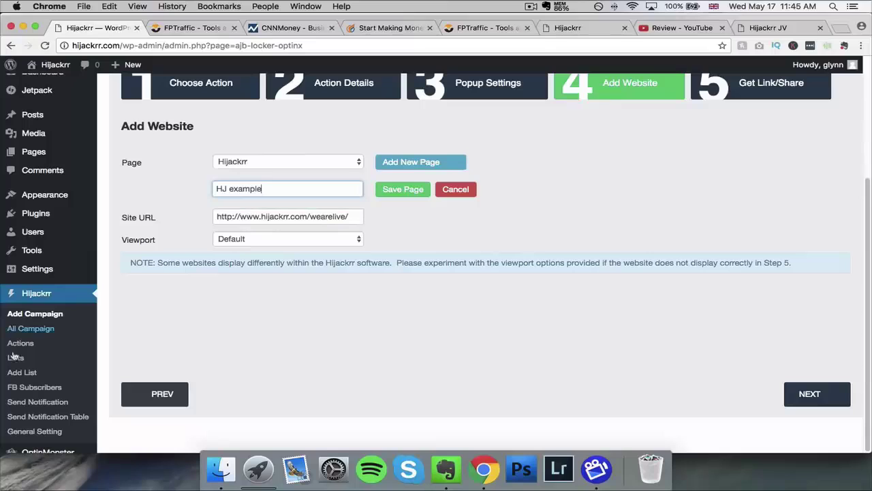
# Step: Set the HJ example page's viewport to Iframe, save the page and continue to Get Link/Share
pyautogui.click(274, 239)
pyautogui.click(262, 280)
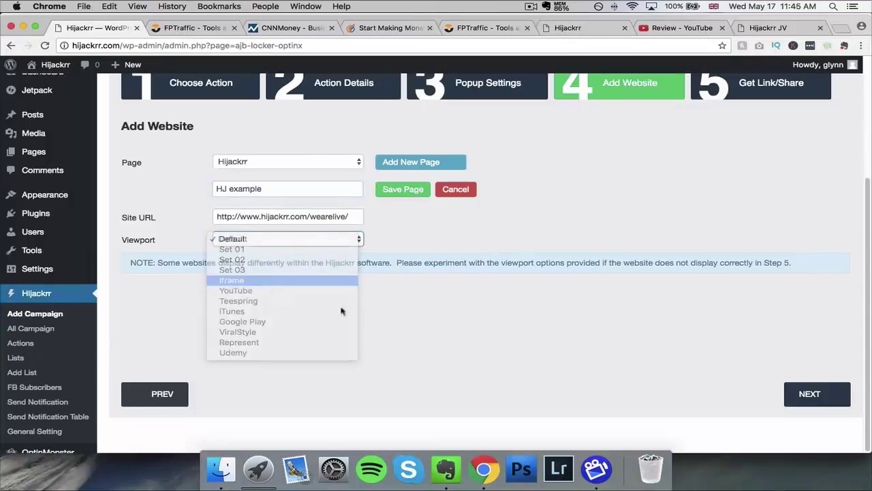
pyautogui.click(403, 191)
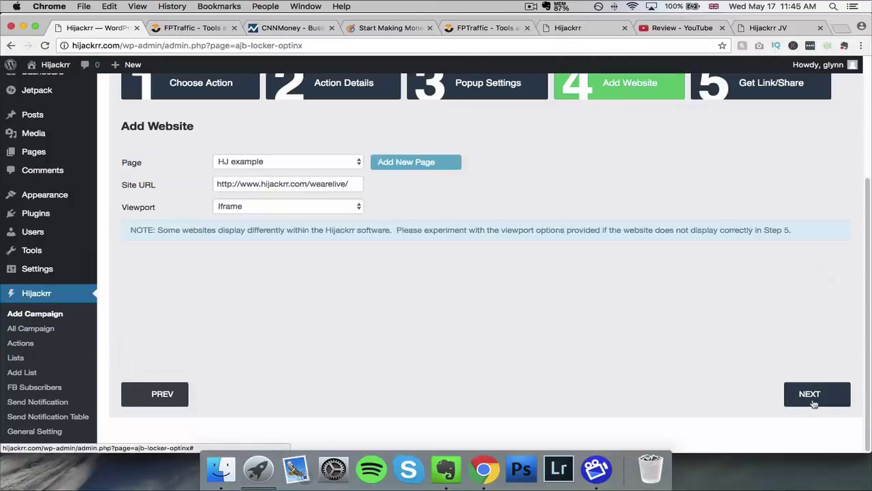
pyautogui.click(813, 398)
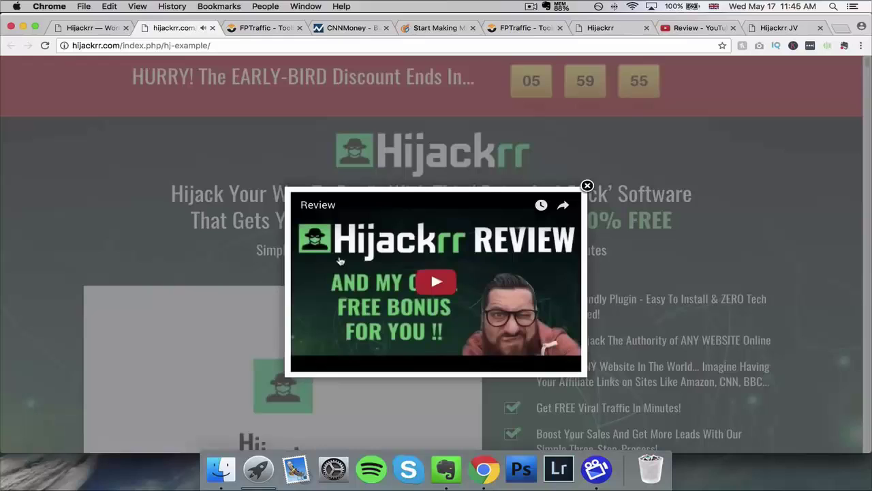
# Step: Play the popup video in the HJ example page preview and close the preview
pyautogui.click(448, 285)
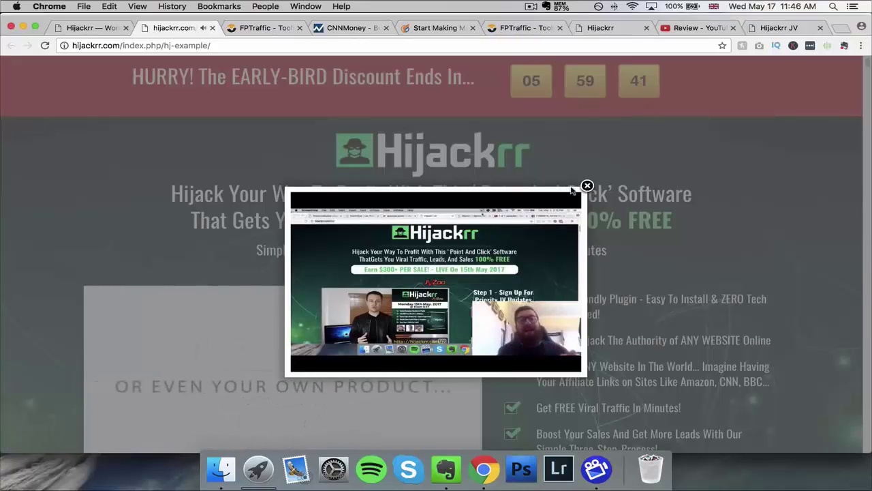
pyautogui.click(212, 28)
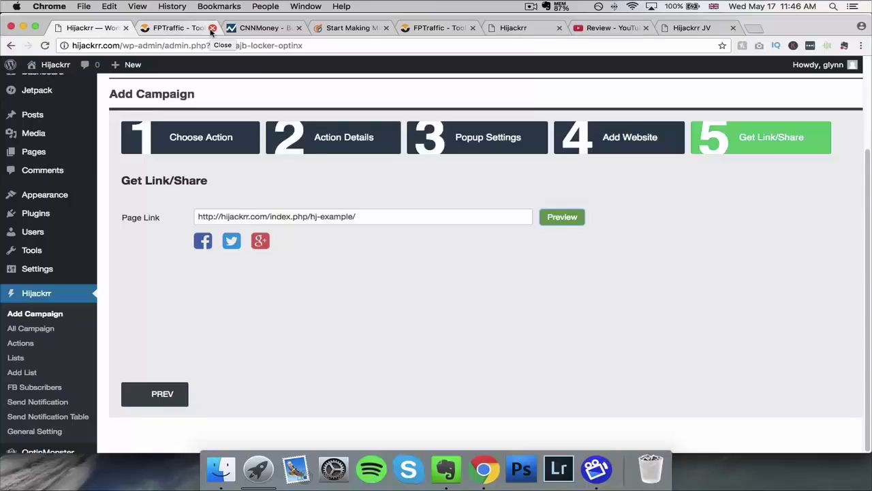
# Step: Start a new campaign with the Optin action and continue to its action details
pyautogui.click(53, 319)
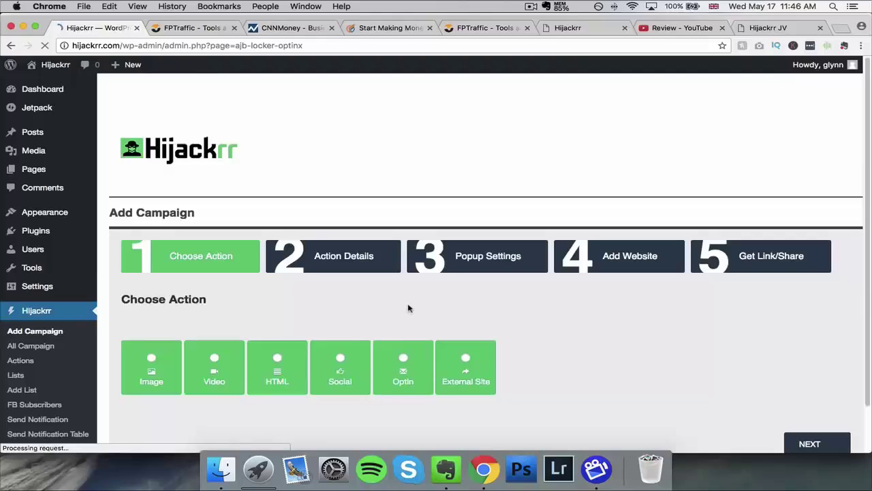
pyautogui.click(401, 361)
pyautogui.click(812, 445)
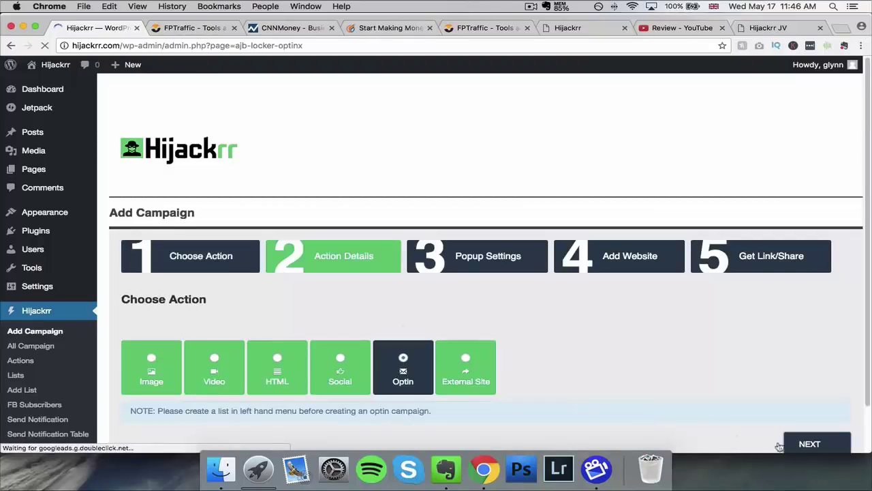
# Step: Create a new optin form design named EXample
pyautogui.click(319, 336)
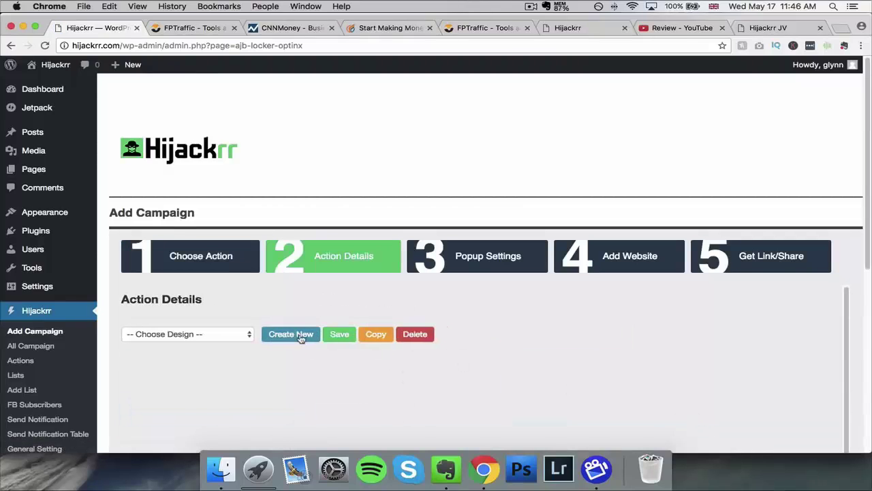
pyautogui.scroll(-5, 382, 312)
pyautogui.click(223, 244)
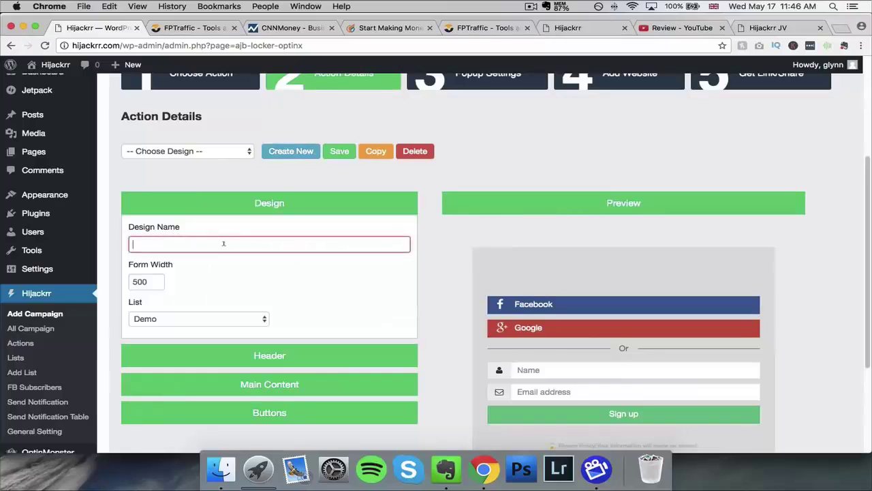
pyautogui.write('EXample')
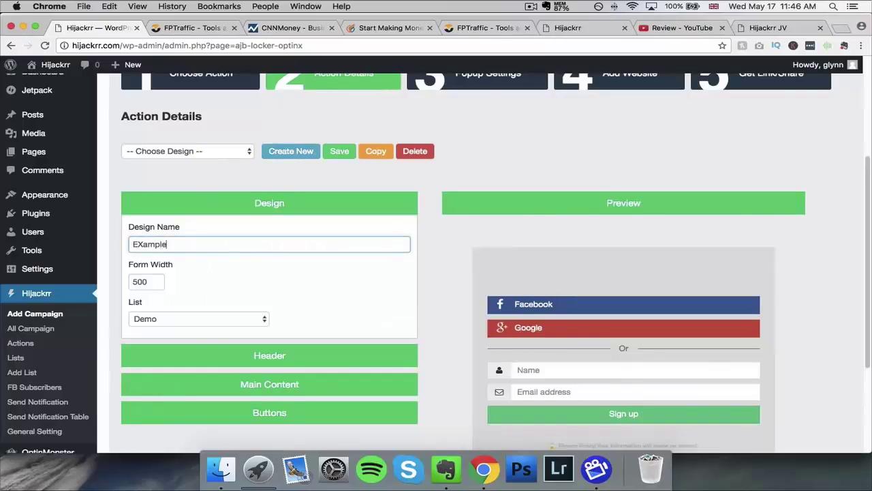
pyautogui.click(296, 356)
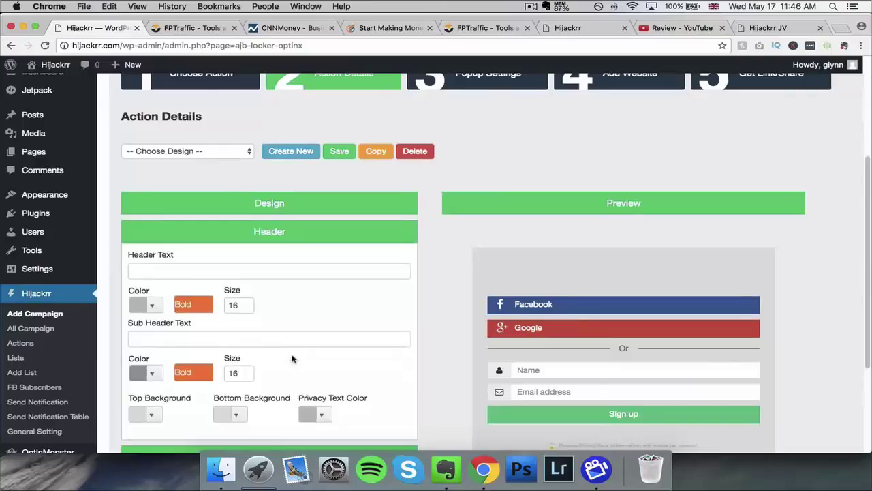
pyautogui.click(204, 269)
pyautogui.scroll(-3, 235, 335)
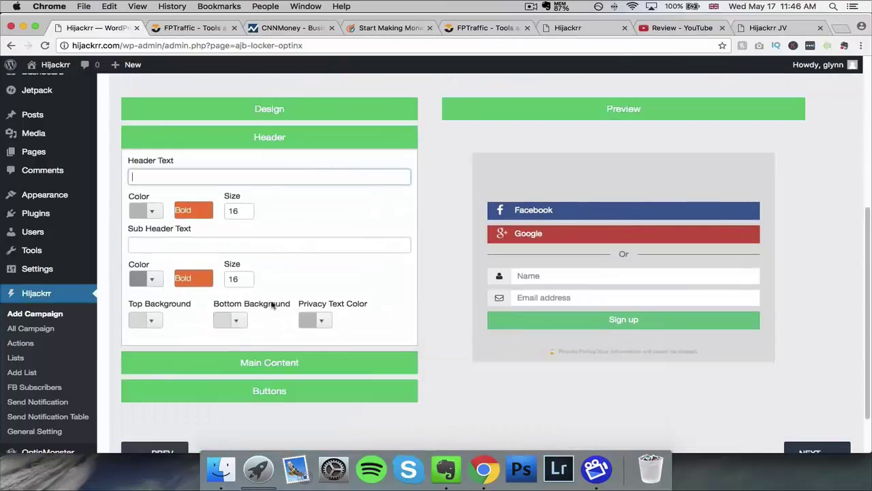
# Step: Insert box2.png from the media library as the optin form's image and place the media on the left
pyautogui.click(269, 363)
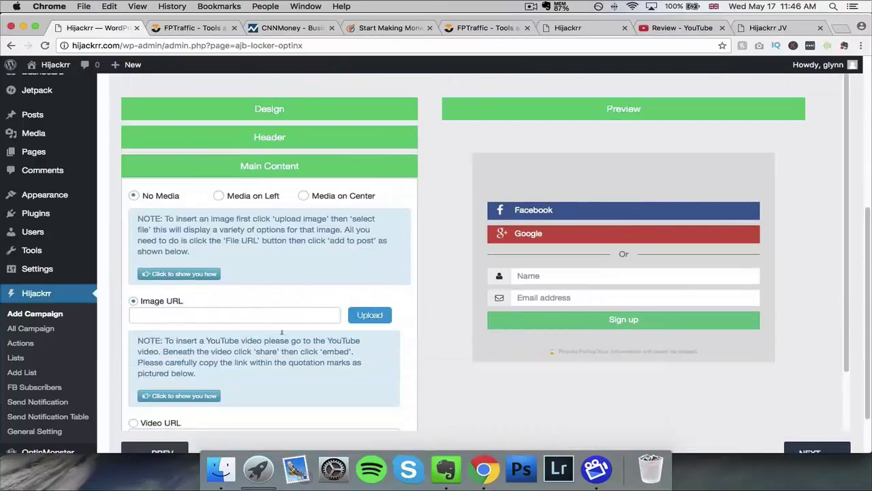
pyautogui.click(353, 317)
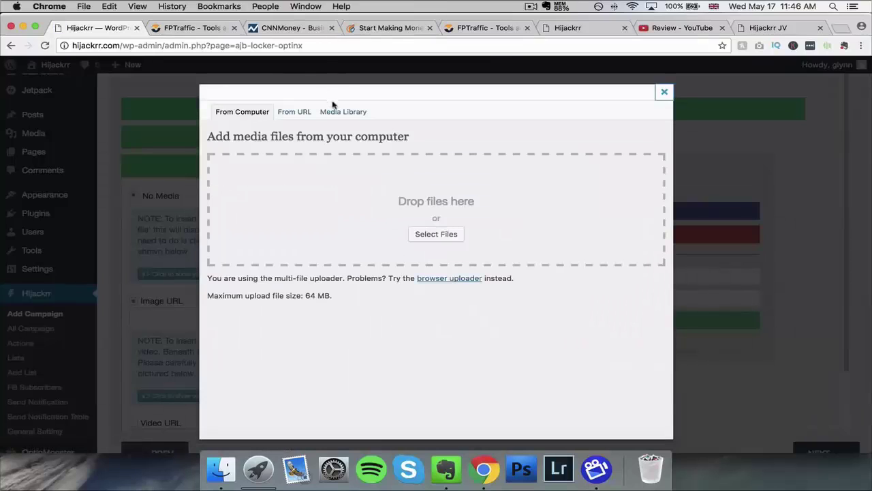
pyautogui.click(335, 113)
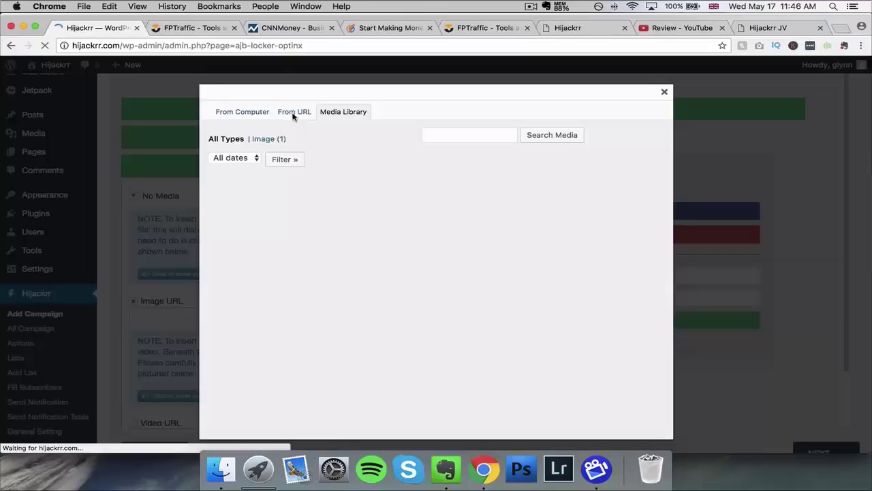
pyautogui.click(243, 112)
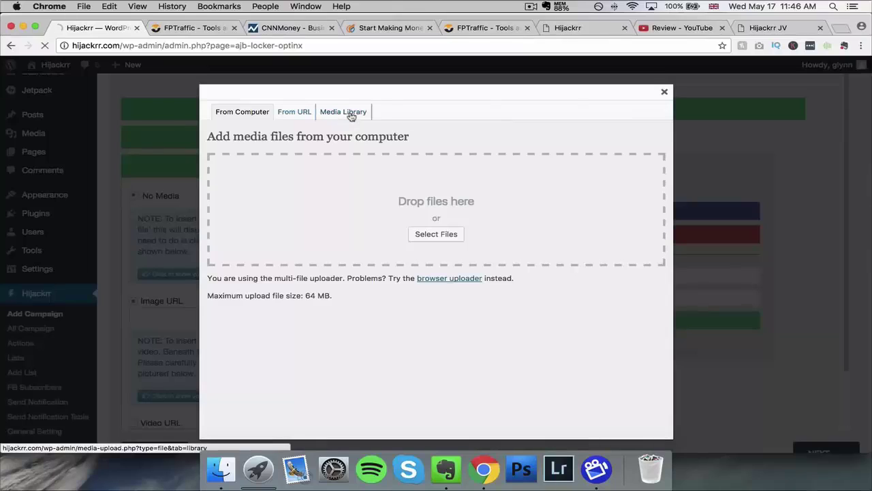
pyautogui.click(350, 113)
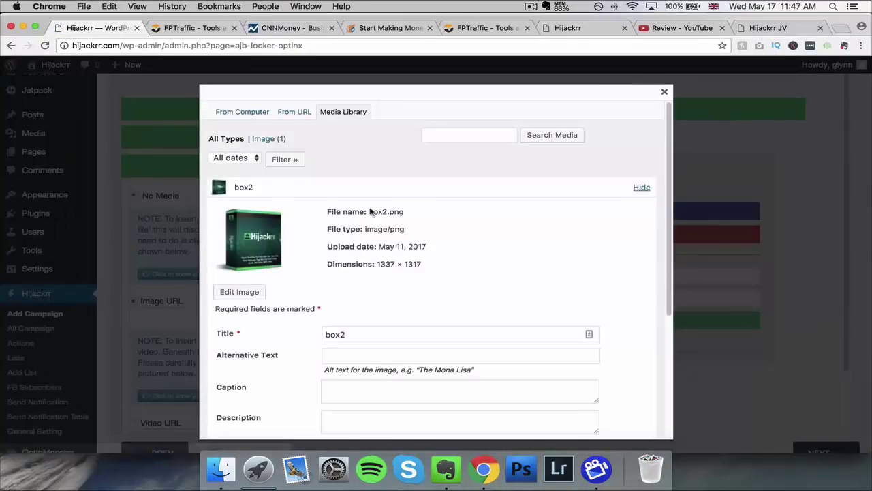
pyautogui.scroll(-5, 371, 212)
pyautogui.click(379, 275)
pyautogui.click(364, 380)
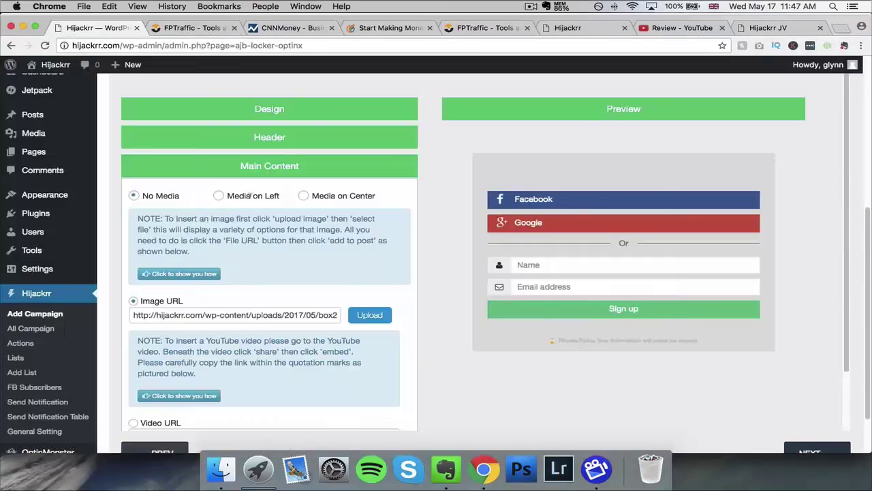
pyautogui.click(219, 196)
# Step: Set the header text to STEP ONE and the sub header text to SIGN IN FOR MY EXCLUSIVE BONUS
pyautogui.click(299, 145)
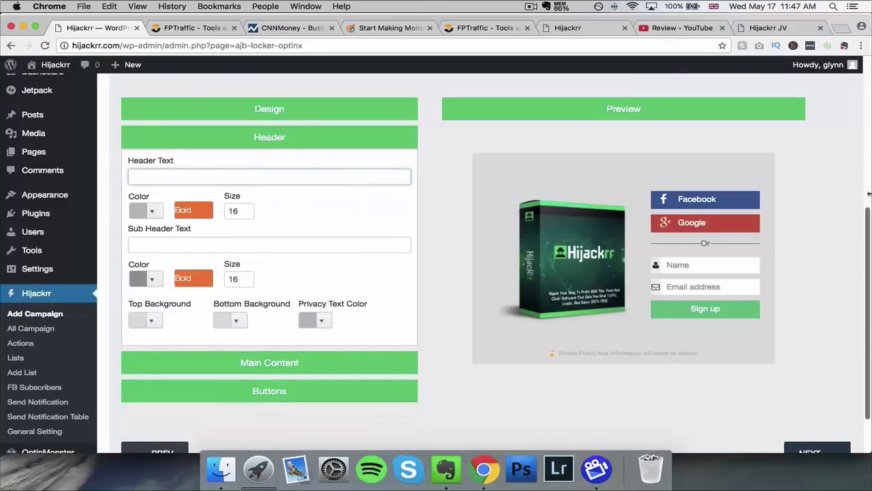
pyautogui.write('STEP ')
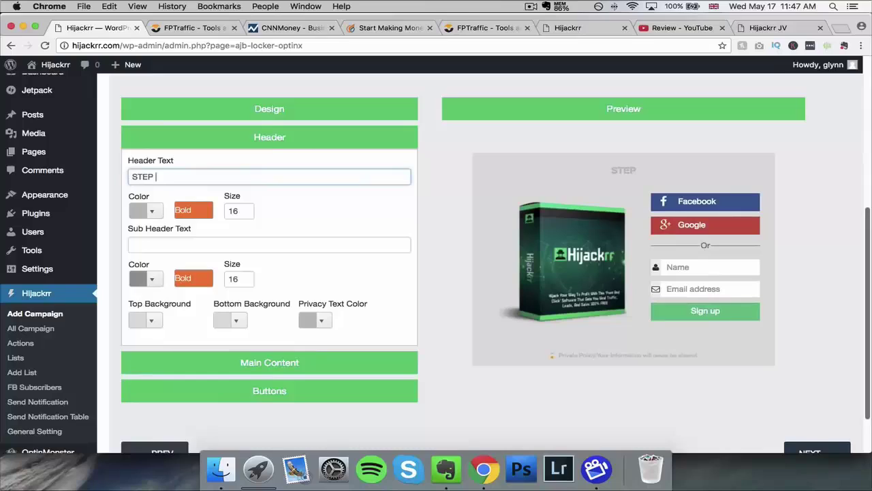
pyautogui.write('ONE')
pyautogui.click(392, 242)
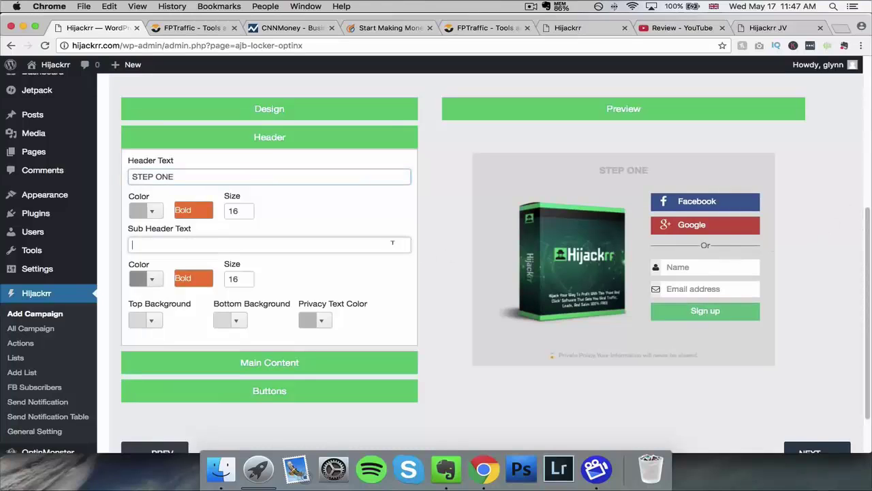
pyautogui.write('SIGN I')
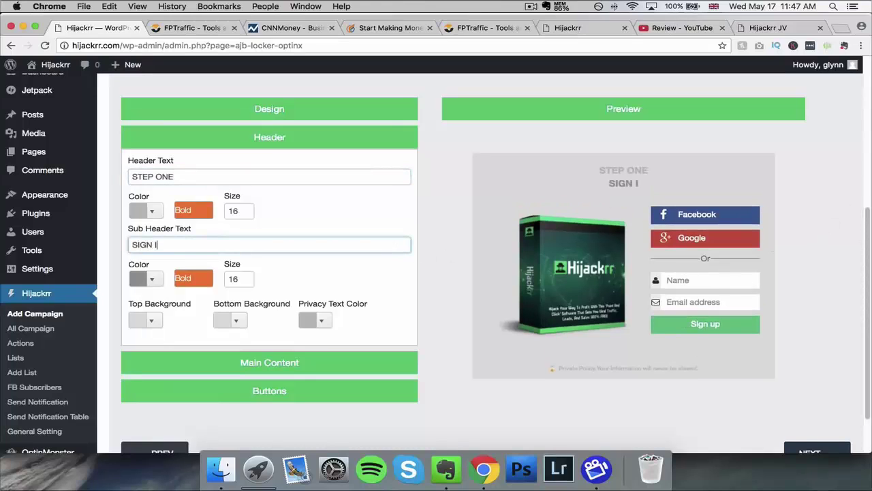
pyautogui.write('N FOR MY EX')
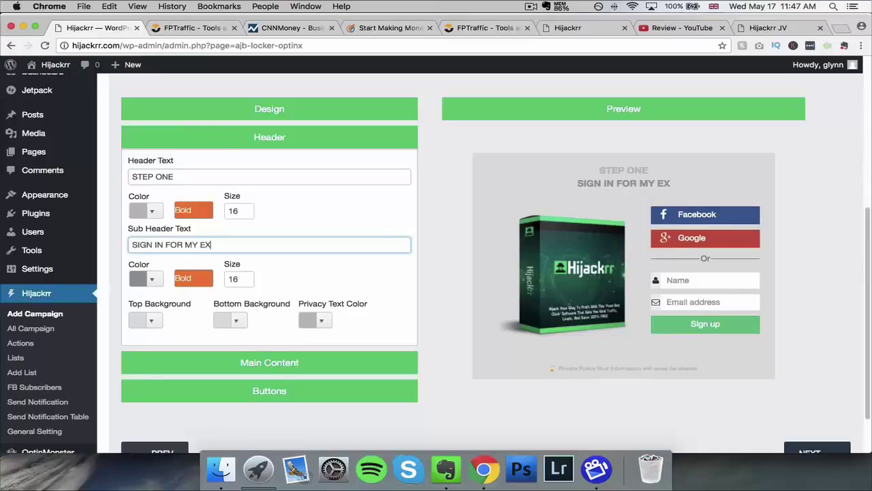
pyautogui.write('CLUSIVE BONSU')
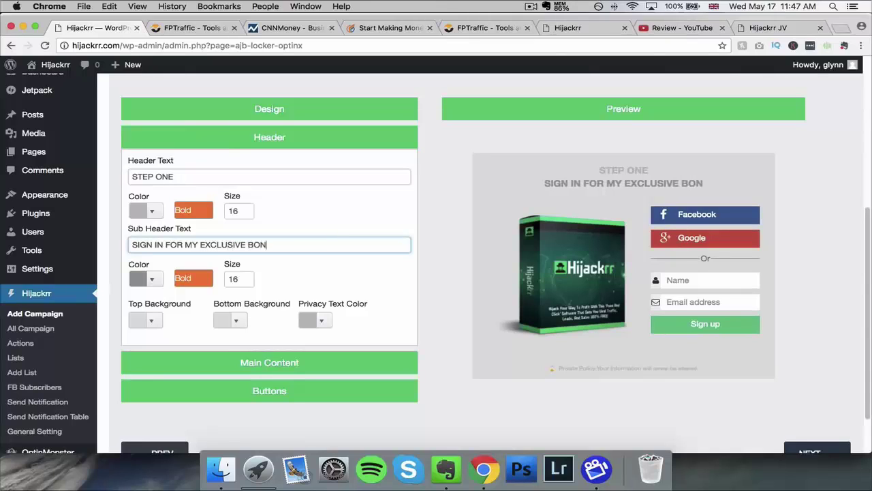
pyautogui.press('BackSpace')
pyautogui.press('BackSpace')
pyautogui.write('US')
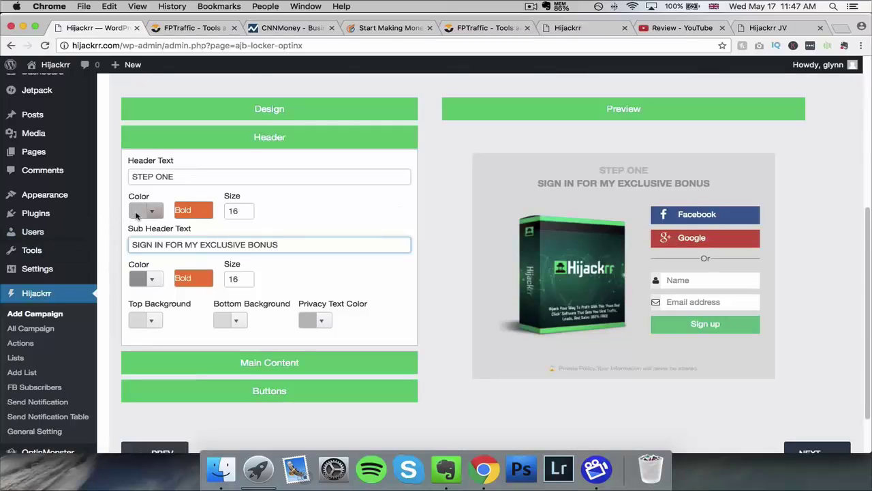
# Step: Set the optin form's top background colour to black
pyautogui.click(136, 326)
pyautogui.moveTo(185, 288); pyautogui.dragTo(121, 299)
pyautogui.click(214, 234)
# Step: Set the colour of the STEP ONE header text to bright light green
pyautogui.click(144, 213)
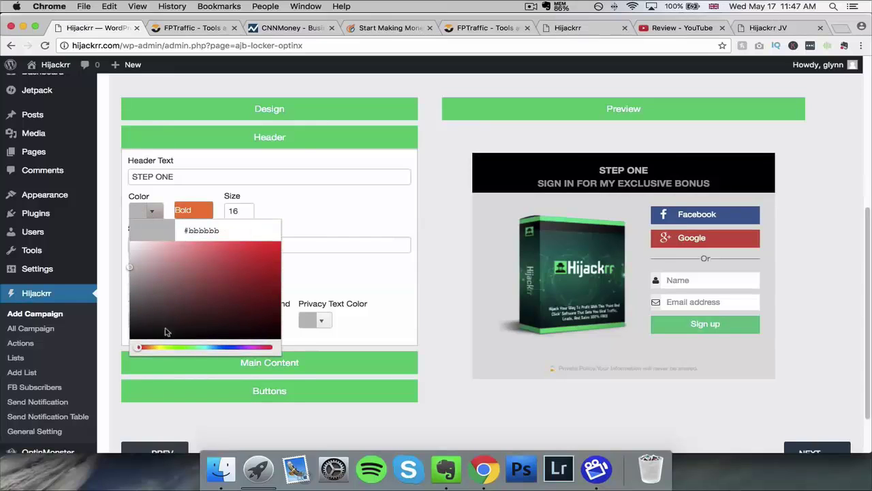
pyautogui.click(179, 348)
pyautogui.moveTo(216, 296); pyautogui.dragTo(311, 236)
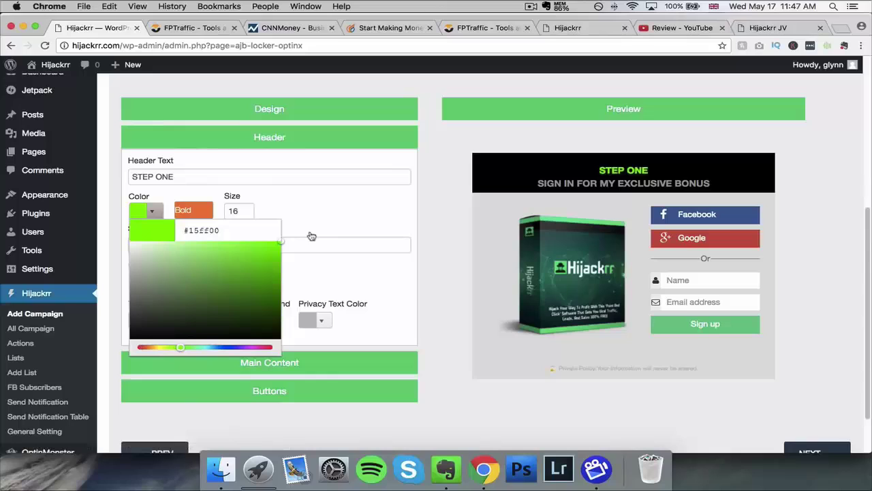
pyautogui.moveTo(179, 347); pyautogui.dragTo(190, 349)
pyautogui.moveTo(259, 292); pyautogui.dragTo(288, 239)
pyautogui.click(330, 265)
# Step: Increase the STEP ONE header text size to 44
pyautogui.click(246, 208)
pyautogui.click(246, 209)
pyautogui.click(246, 209)
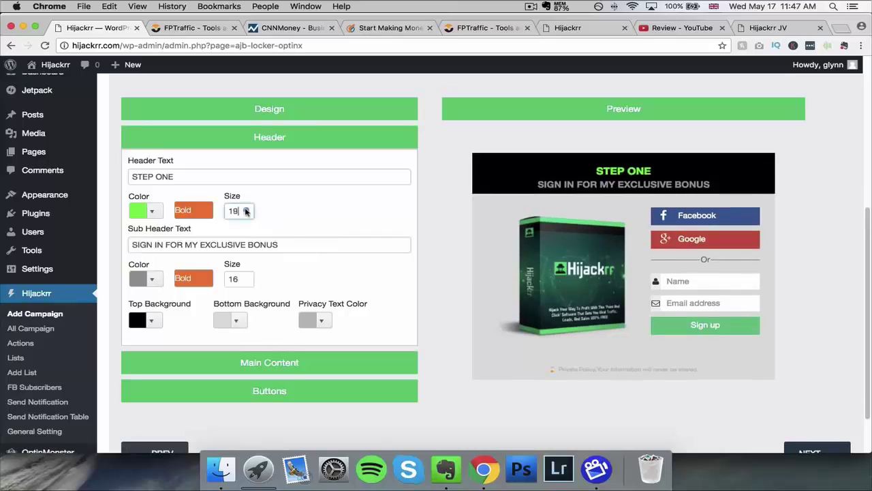
pyautogui.click(246, 213)
pyautogui.doubleClick(249, 214)
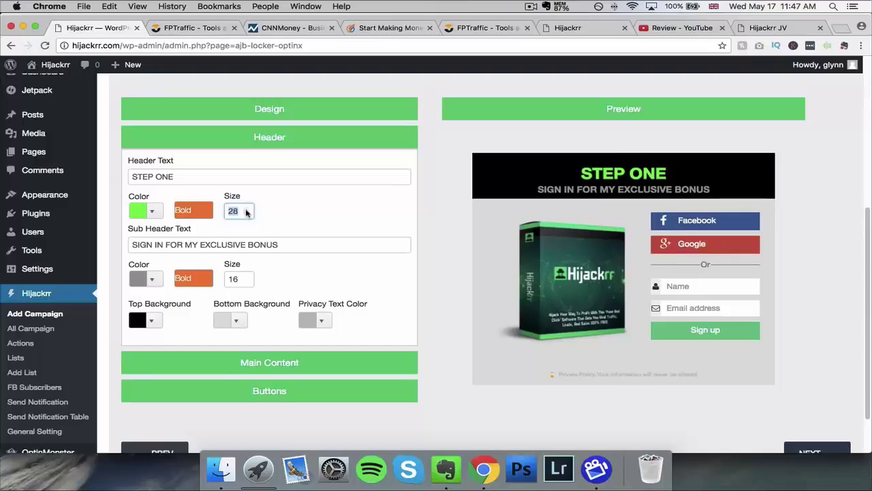
pyautogui.click(293, 195)
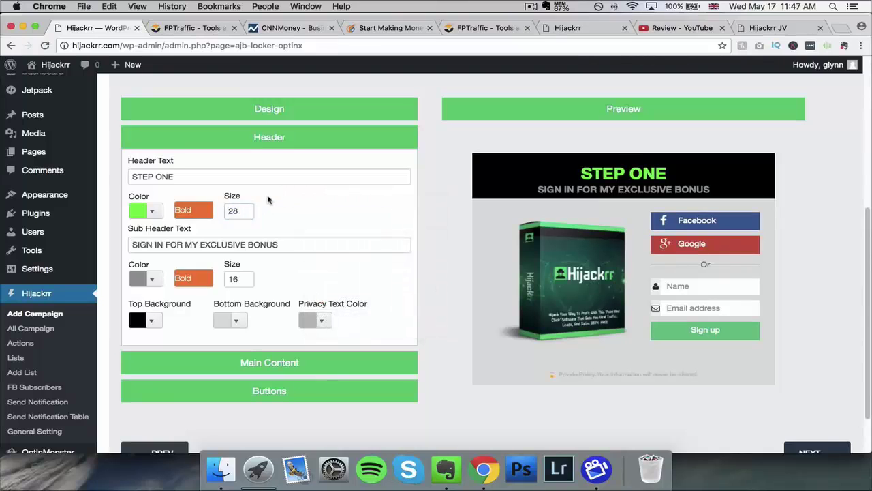
pyautogui.click(247, 210)
pyautogui.click(247, 211)
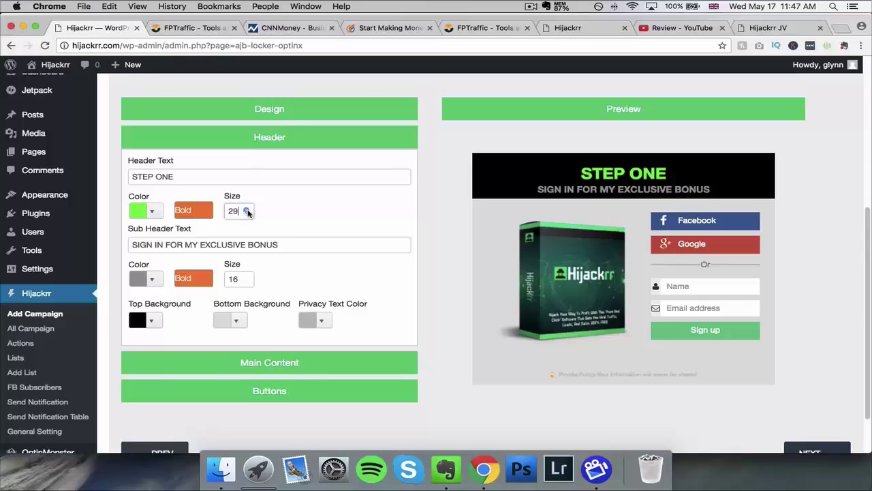
pyautogui.click(247, 211)
pyautogui.click(246, 211)
pyautogui.click(246, 212)
pyautogui.click(247, 211)
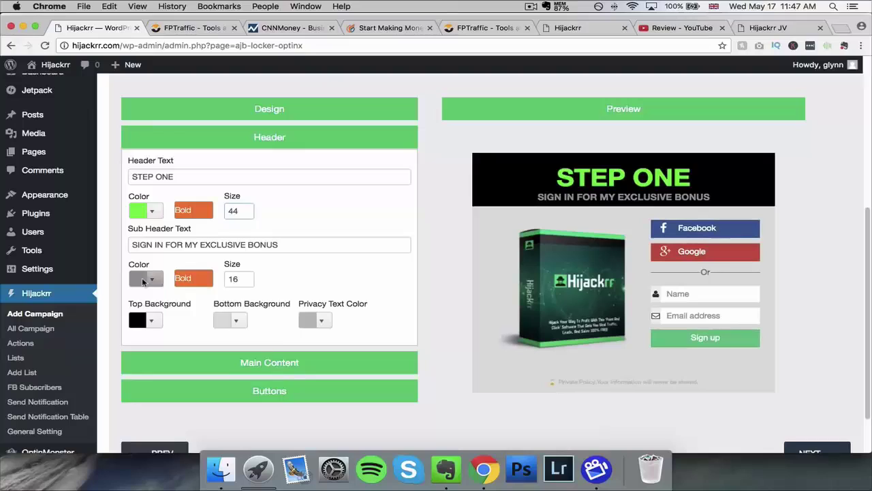
# Step: Colour the sub header text bright red and enlarge it to span more of the form's width
pyautogui.click(143, 281)
pyautogui.moveTo(203, 359)
pyautogui.mouseDown()
pyautogui.moveTo(243, 345)
pyautogui.moveTo(241, 362)
pyautogui.moveTo(280, 311)
pyautogui.mouseUp()
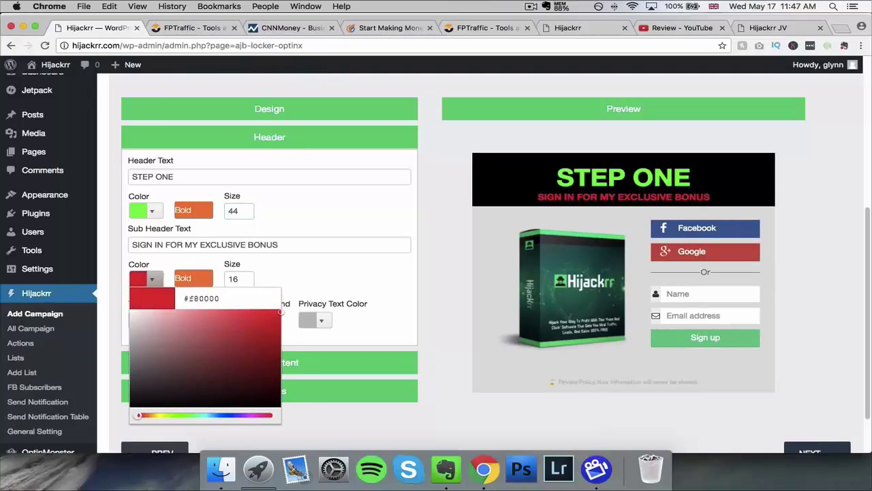
pyautogui.click(323, 273)
pyautogui.click(247, 276)
pyautogui.click(246, 276)
pyautogui.click(247, 276)
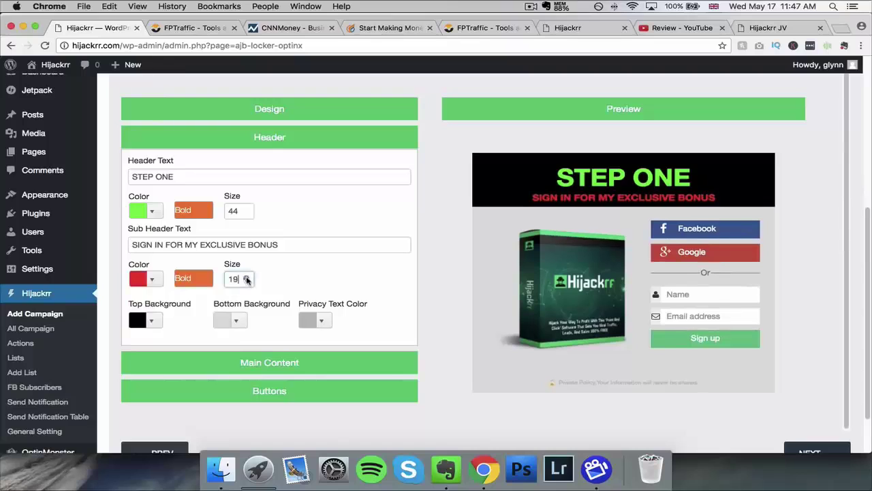
pyautogui.click(247, 276)
pyautogui.click(246, 276)
pyautogui.click(246, 276)
# Step: Set the optin form's bottom background colour to black
pyautogui.click(223, 321)
pyautogui.click(219, 292)
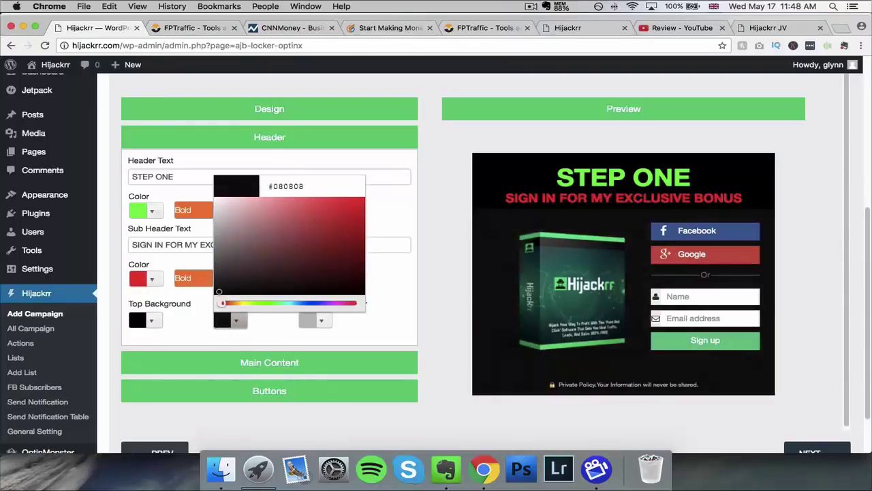
pyautogui.moveTo(219, 291); pyautogui.dragTo(206, 304)
pyautogui.click(383, 294)
# Step: Review the optin form's main content media options and its button size, type, colour and text settings
pyautogui.click(288, 362)
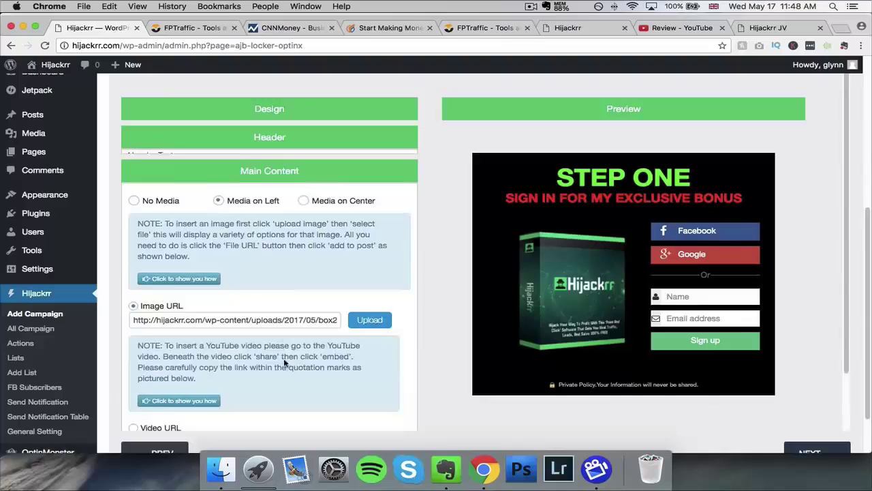
pyautogui.scroll(-1, 237, 270)
pyautogui.scroll(-3, 225, 291)
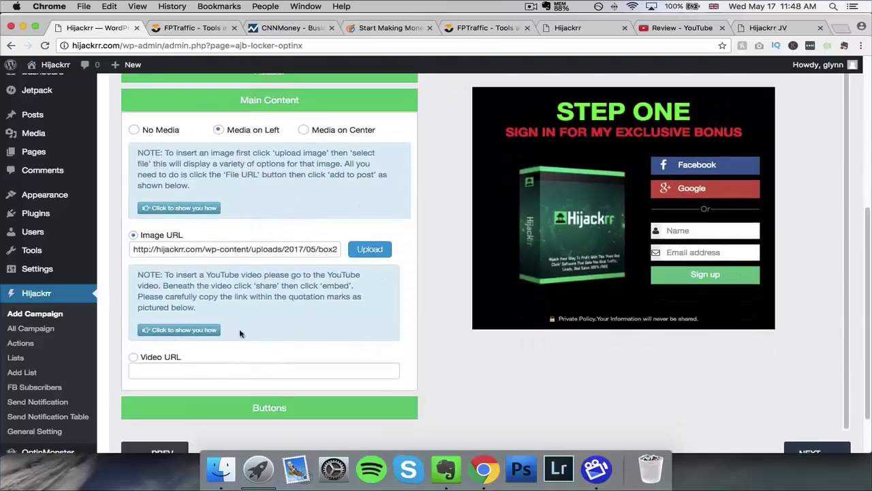
pyautogui.click(293, 395)
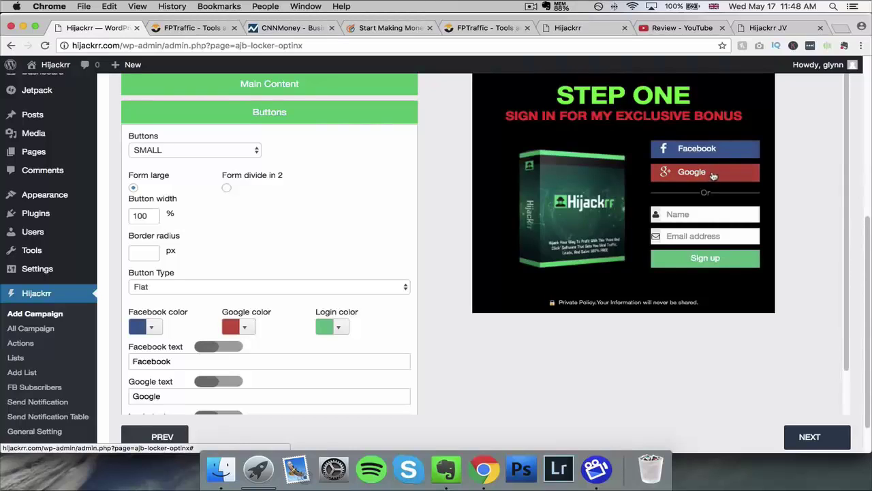
pyautogui.click(706, 225)
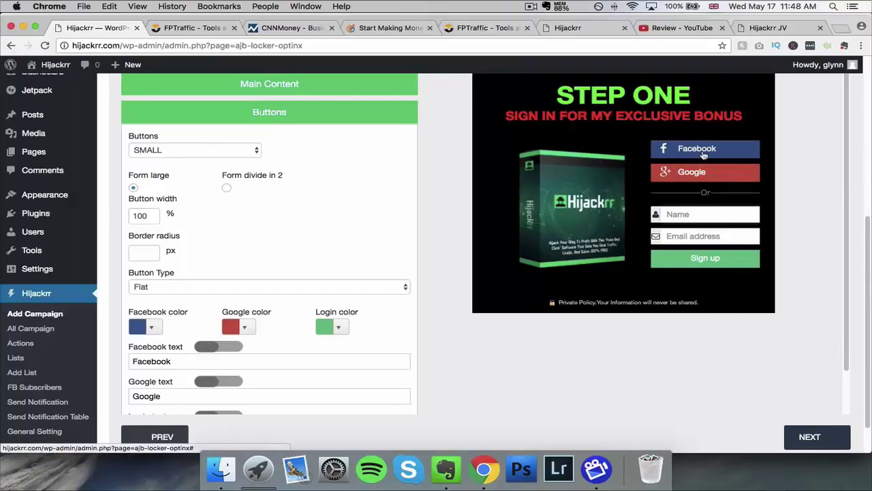
pyautogui.scroll(-2, 203, 336)
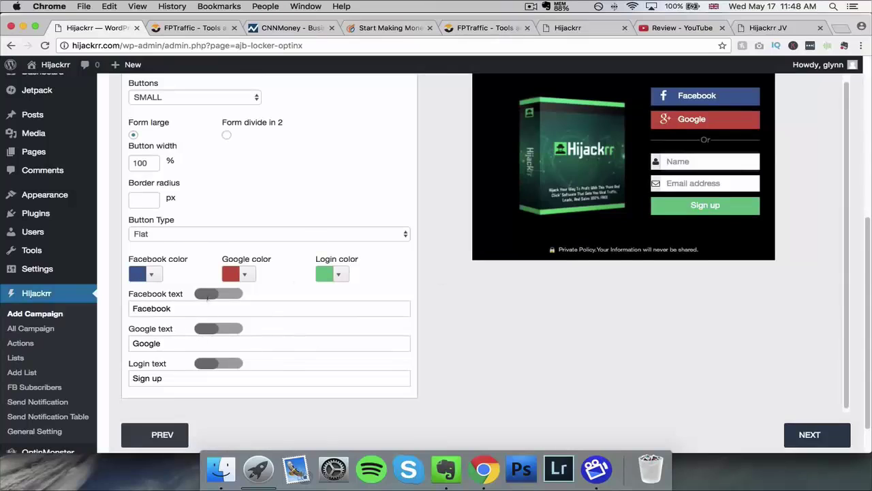
# Step: Switch the optin form's Facebook sign-in button off and back on to try out its visibility setting
pyautogui.click(207, 295)
pyautogui.scroll(1, 216, 297)
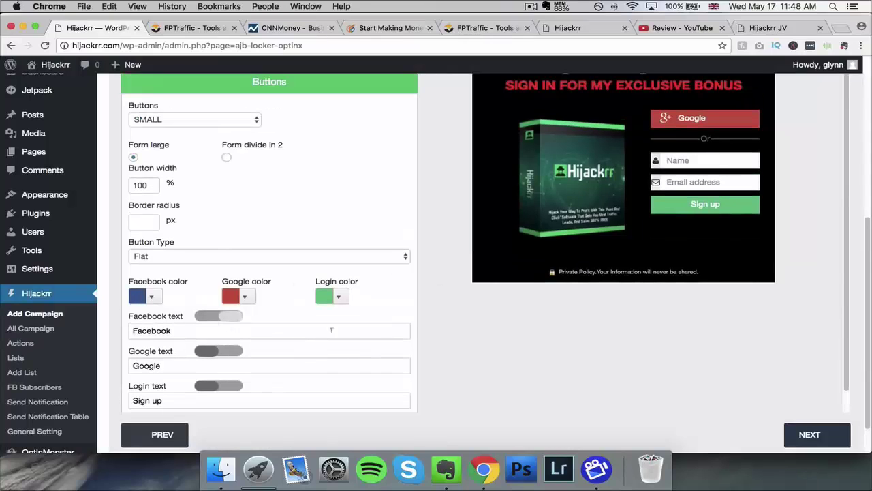
pyautogui.click(224, 317)
pyautogui.scroll(-1, 222, 317)
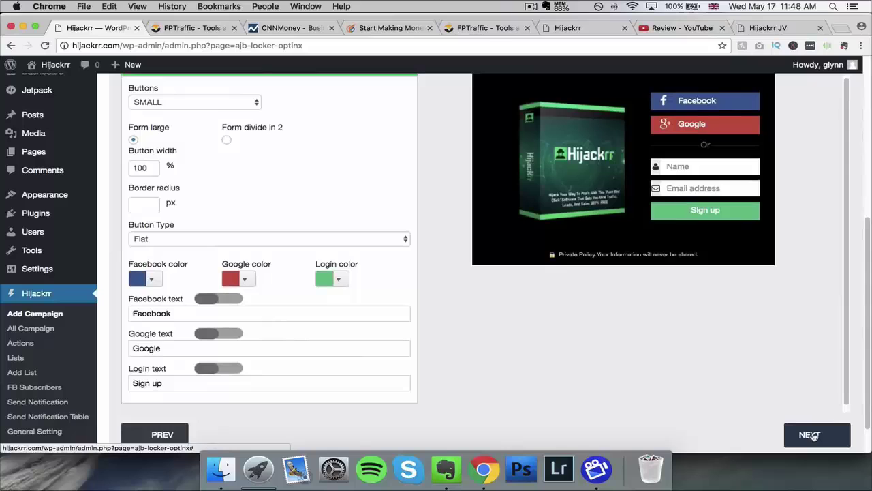
# Step: Save the optin form design and continue to the popup settings
pyautogui.scroll(7, 579, 286)
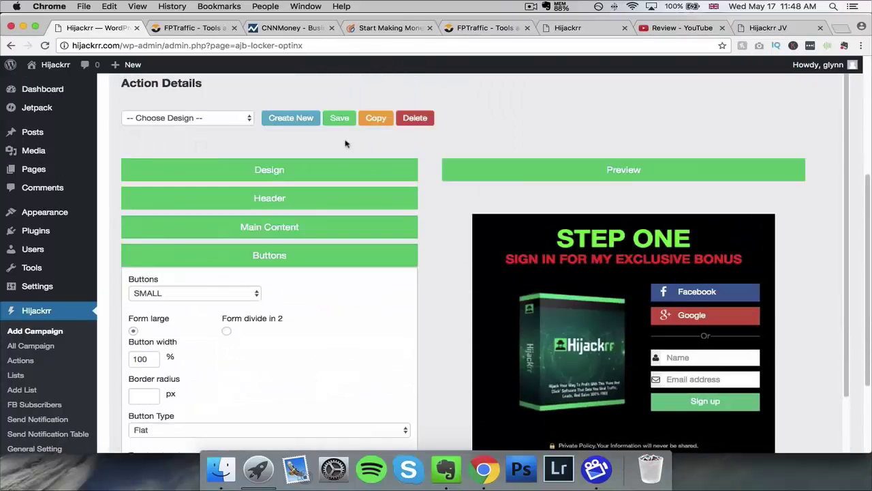
pyautogui.click(339, 119)
pyautogui.scroll(-9, 826, 409)
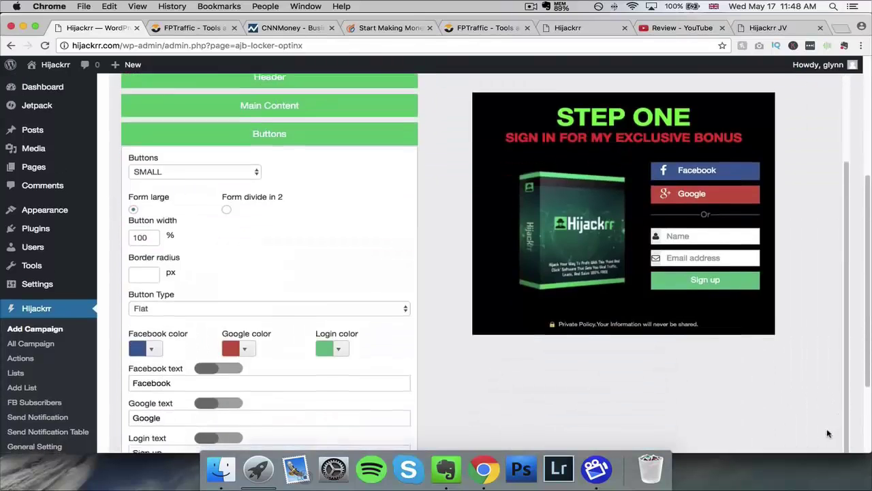
pyautogui.click(810, 394)
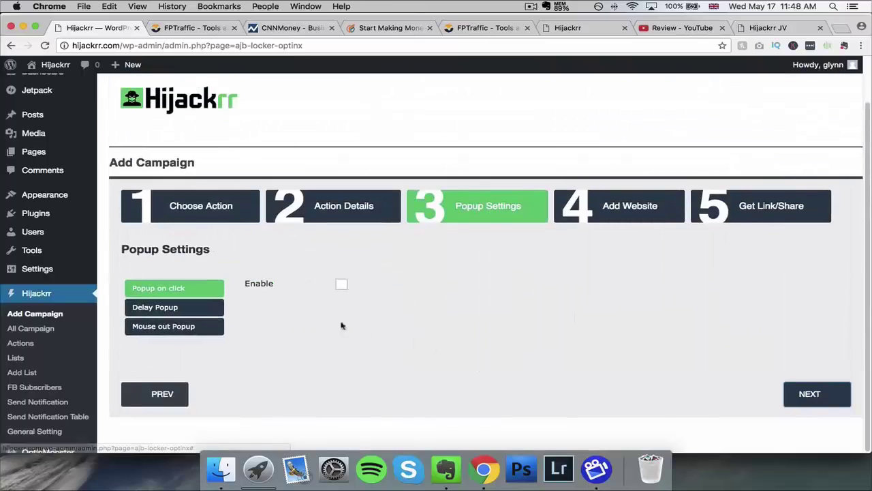
# Step: Enable the delay popup for the campaign and continue to the Add Website stage
pyautogui.click(157, 310)
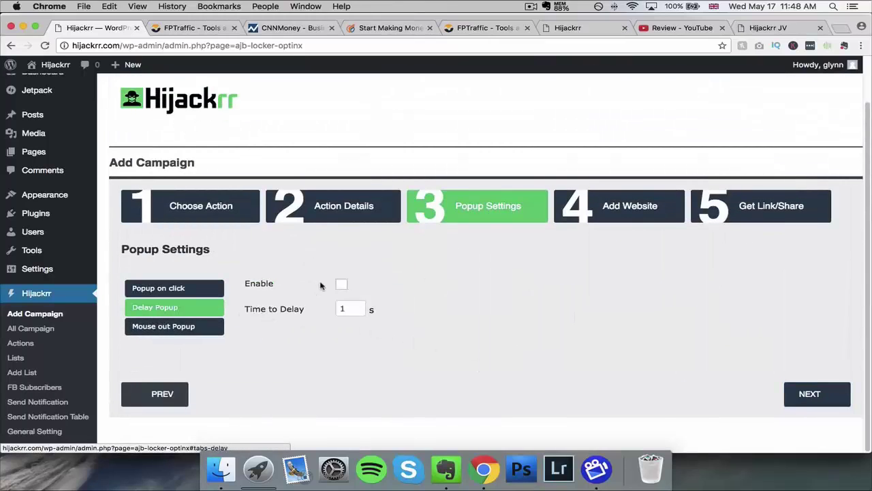
pyautogui.click(341, 284)
pyautogui.click(837, 417)
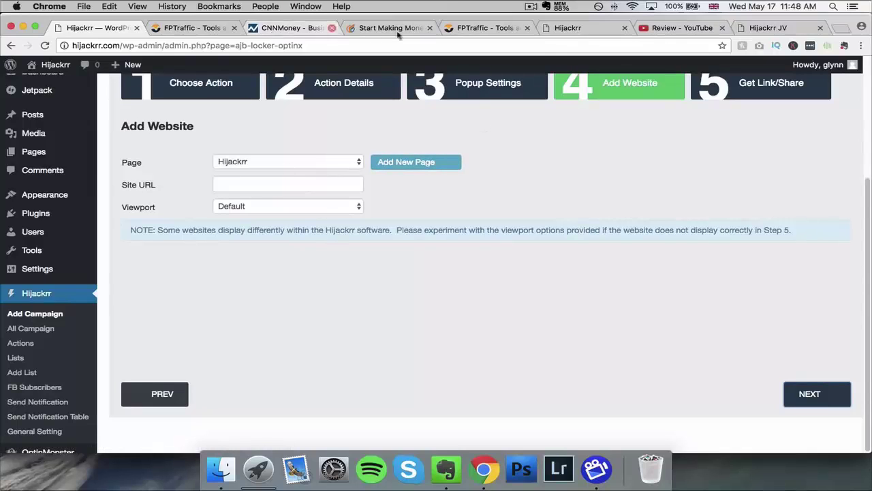
# Step: Copy the address of the Hijackrr sales page and return to the campaign setup
pyautogui.click(567, 27)
pyautogui.click(400, 44)
pyautogui.press('super+c')
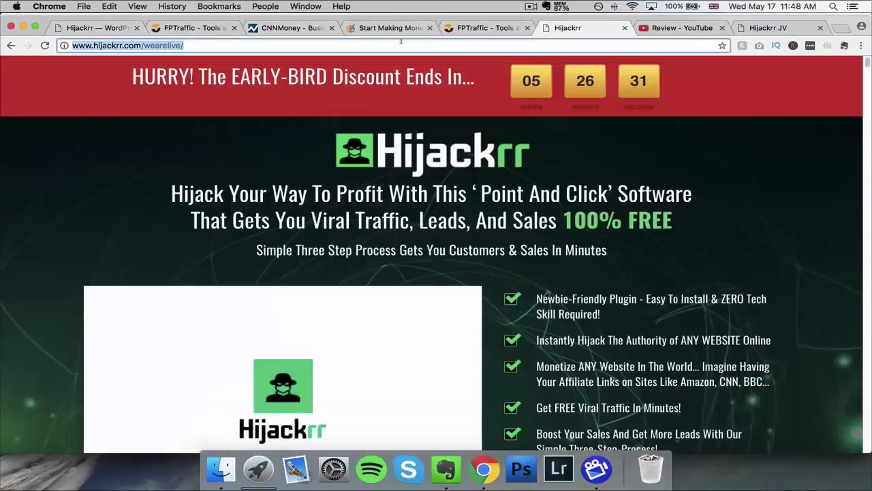
pyautogui.click(77, 29)
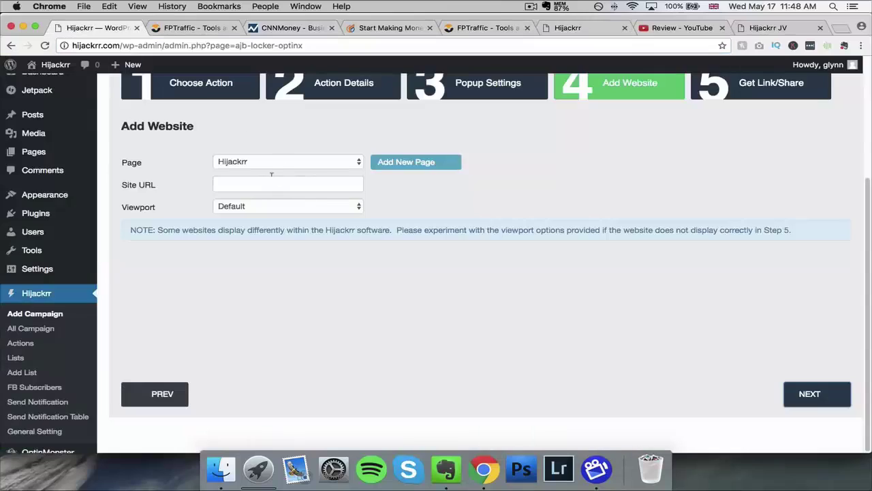
# Step: Add a new campaign page titled "Sales page offer"
pyautogui.click(403, 163)
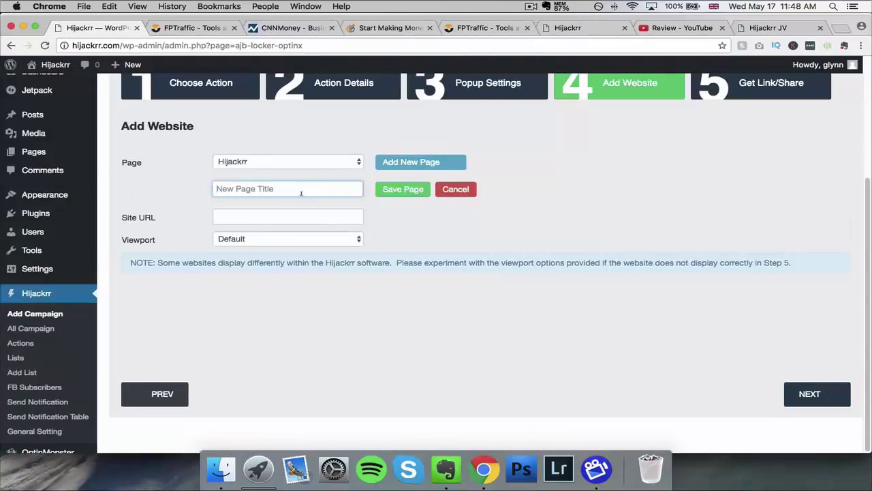
pyautogui.write('SAles page offer')
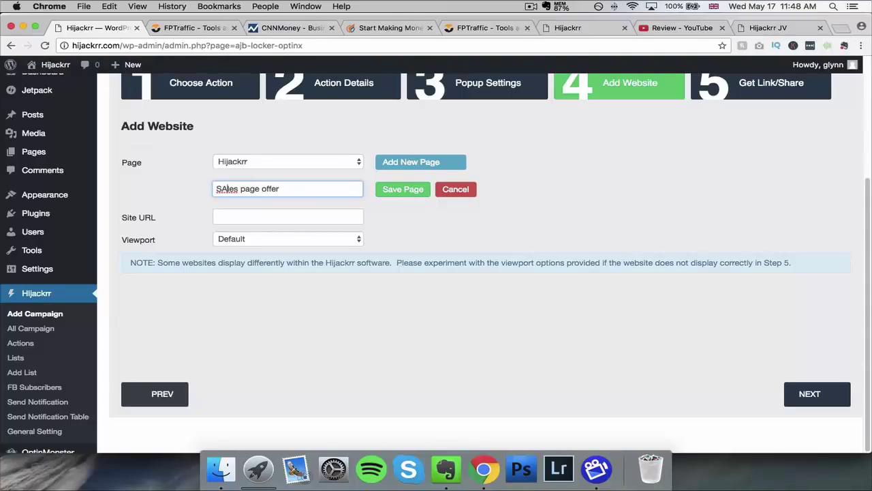
pyautogui.press('BackSpace')
pyautogui.write('a')
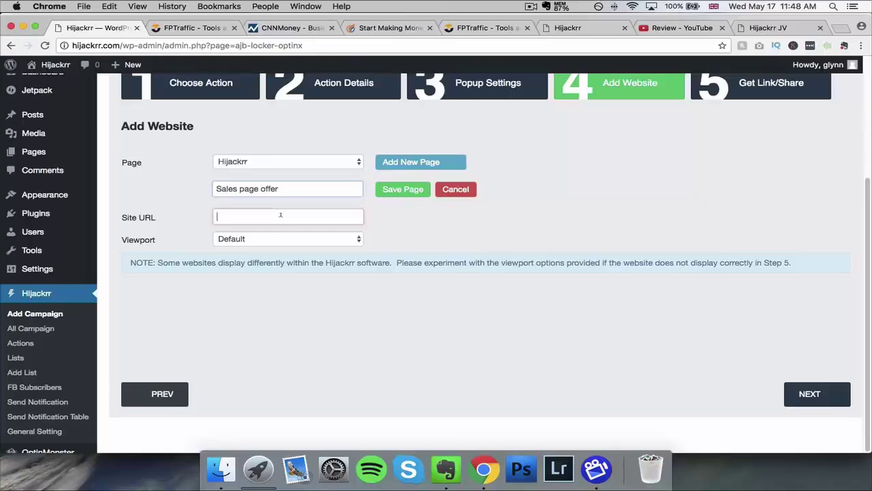
pyautogui.click(287, 216)
pyautogui.press('super+v')
pyautogui.click(341, 244)
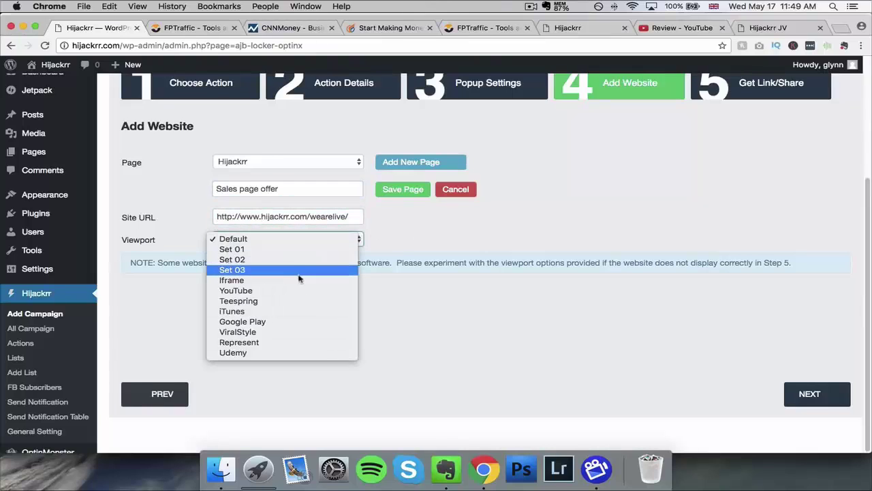
pyautogui.click(298, 278)
pyautogui.click(402, 188)
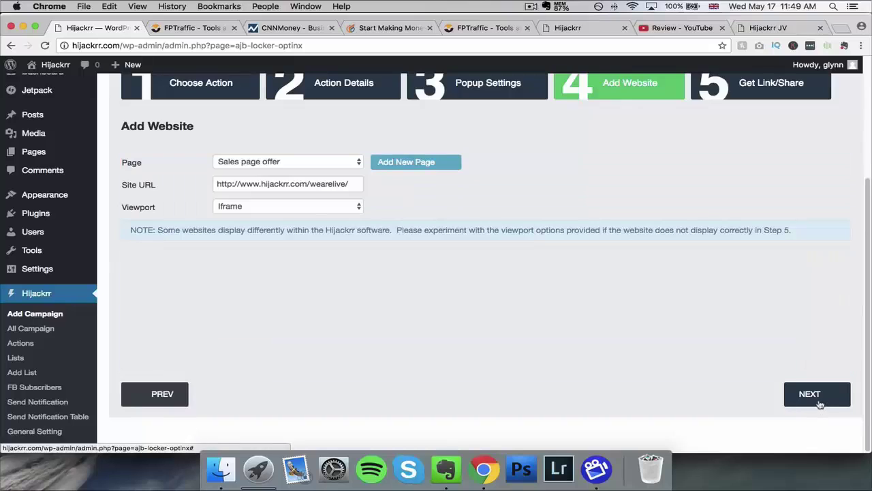
pyautogui.click(819, 403)
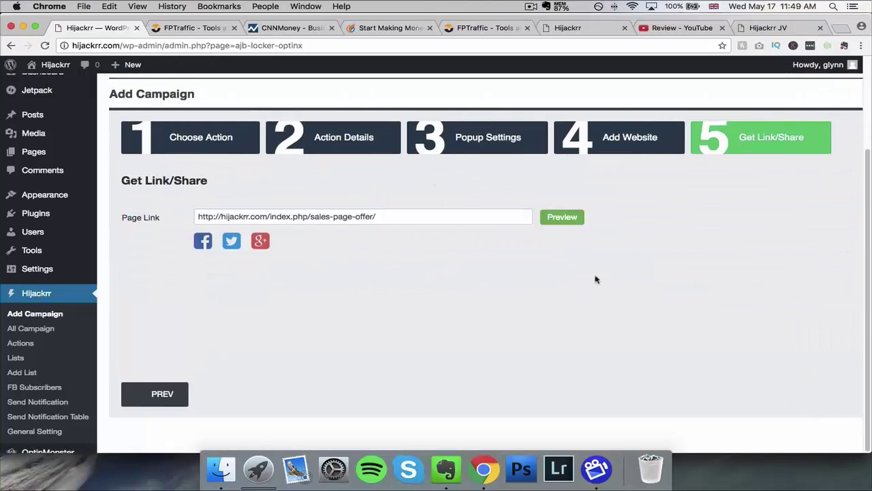
# Step: Preview the sales page offer campaign, sign in through the popup's Facebook option and close the preview
pyautogui.click(567, 218)
pyautogui.press('XF86AudioLowerVolume')
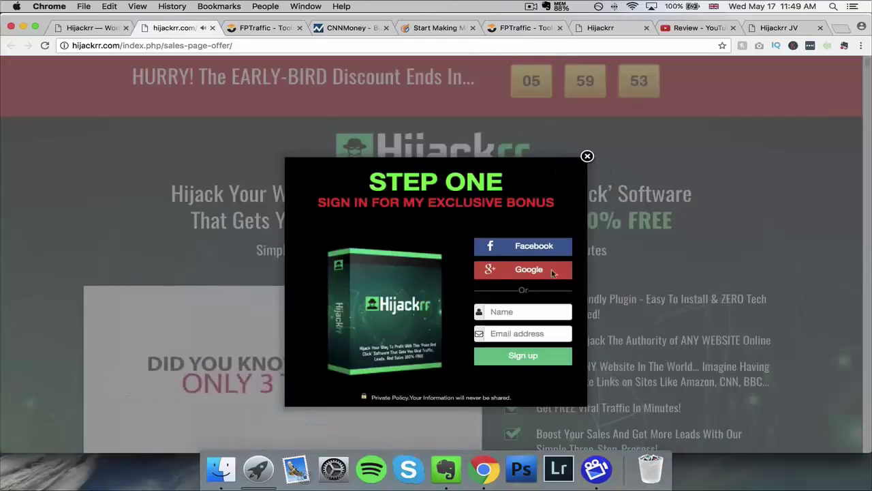
pyautogui.click(529, 248)
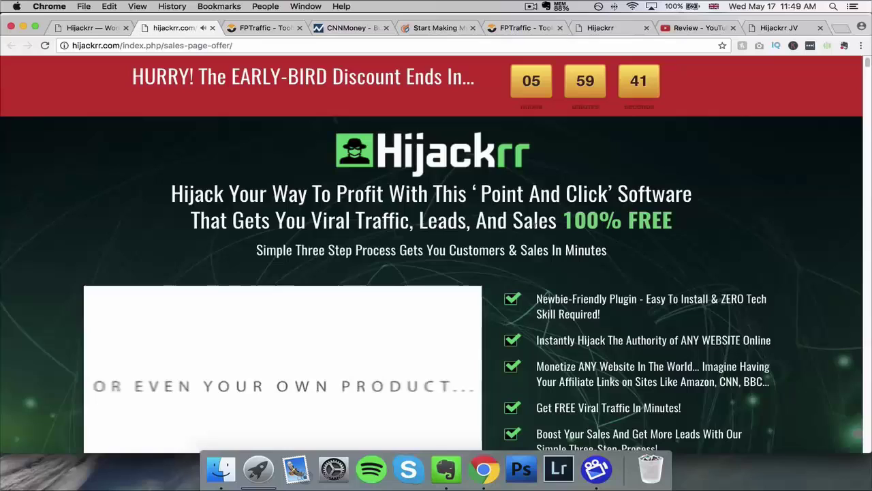
pyautogui.click(213, 28)
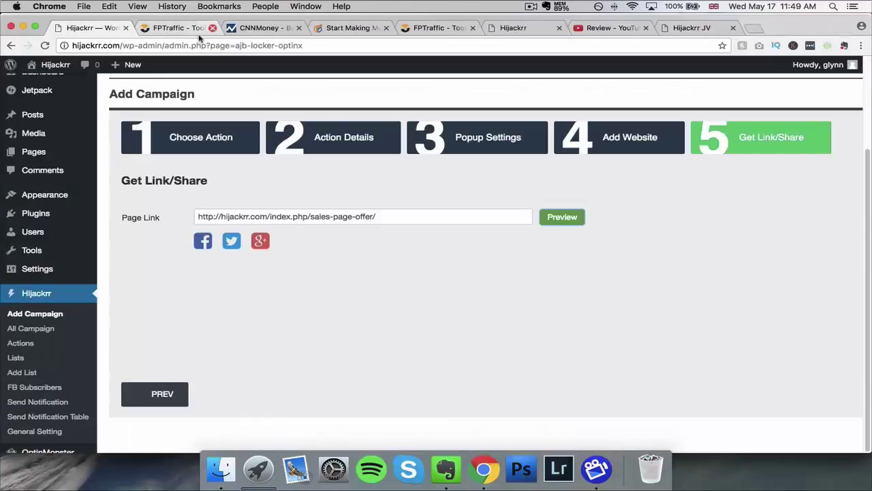
# Step: Review the Facebook subscribers and send them all the notification "Hi We are now live remember to click this click for my bonus!"
pyautogui.click(28, 386)
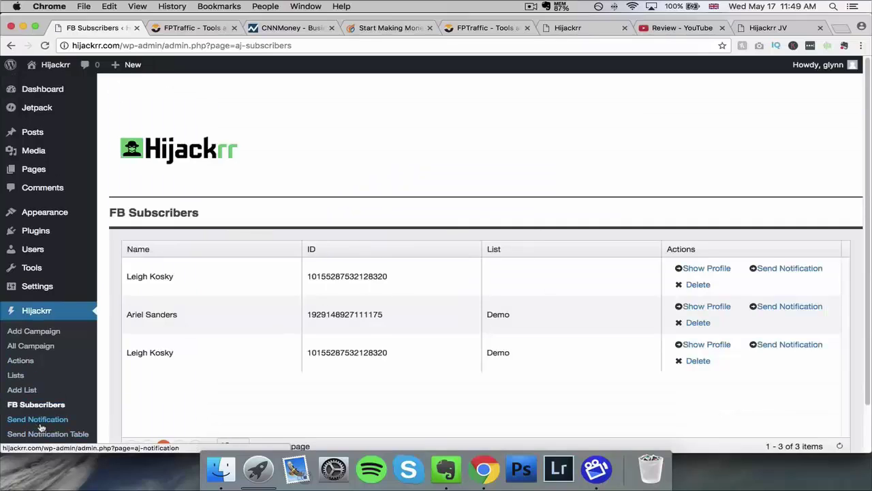
pyautogui.click(41, 420)
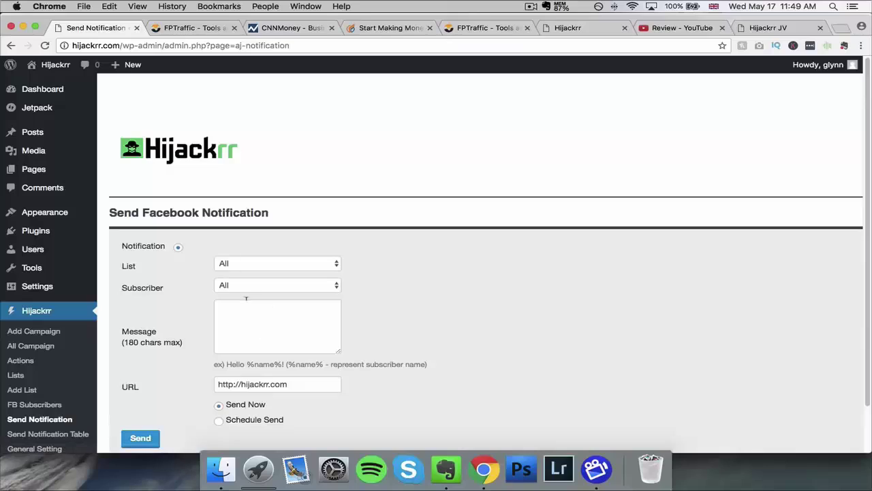
pyautogui.click(246, 285)
pyautogui.click(246, 285)
pyautogui.click(243, 326)
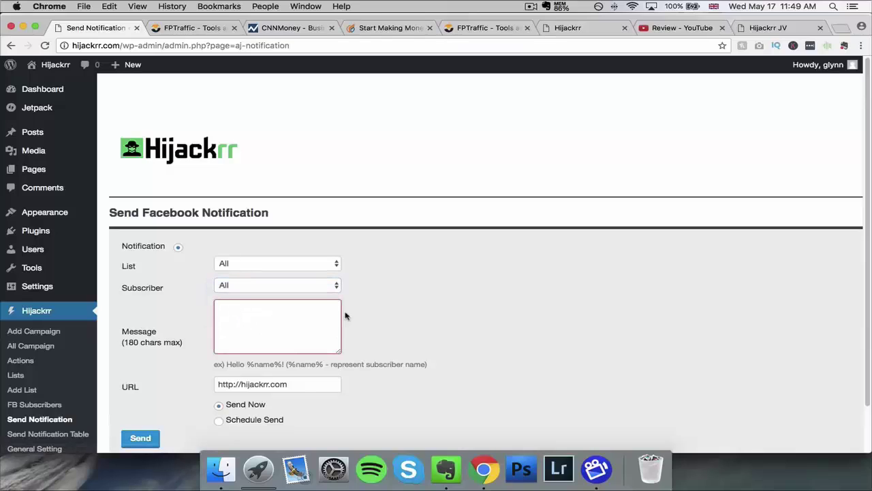
pyautogui.write('Hi')
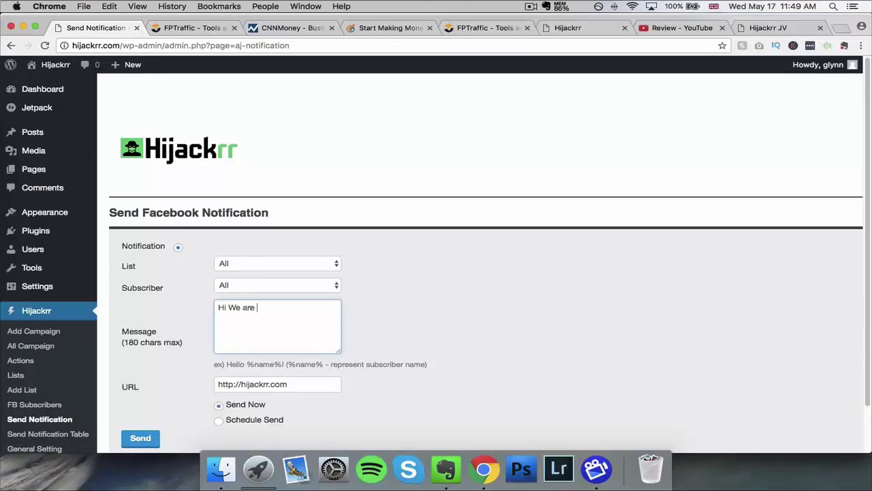
pyautogui.write('We are now live remember to click this click for my bonus!')
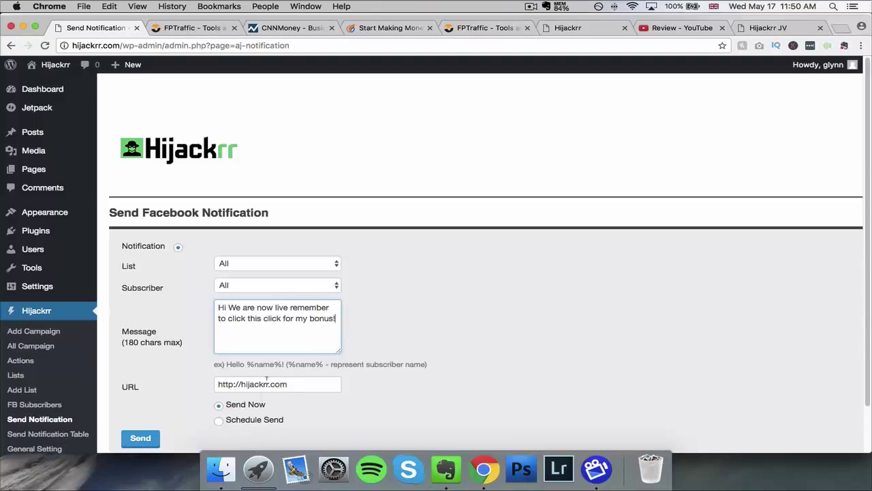
pyautogui.click(142, 438)
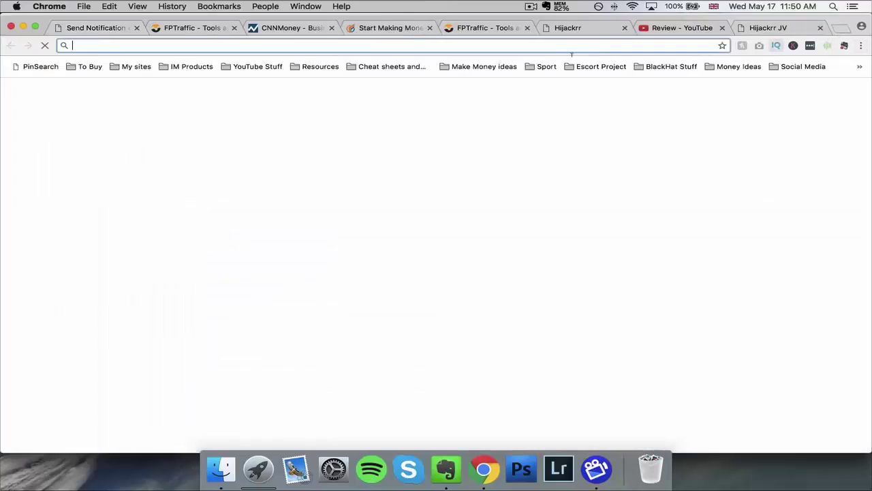
# Step: Open facebook.com and check the account's notifications for the Hijackrr message
pyautogui.write('facebook.com')
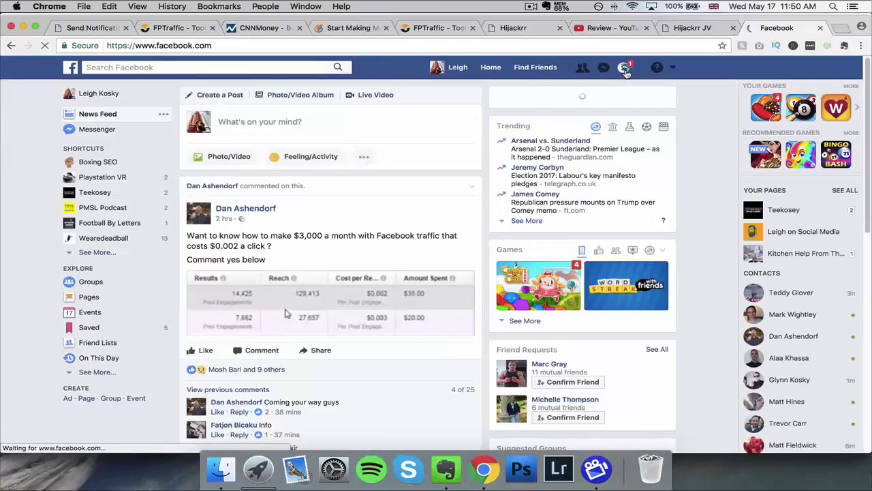
pyautogui.click(624, 69)
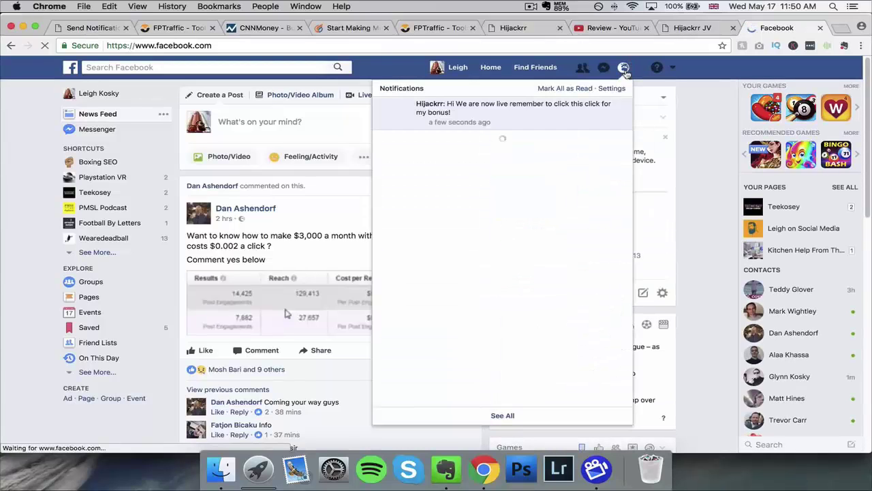